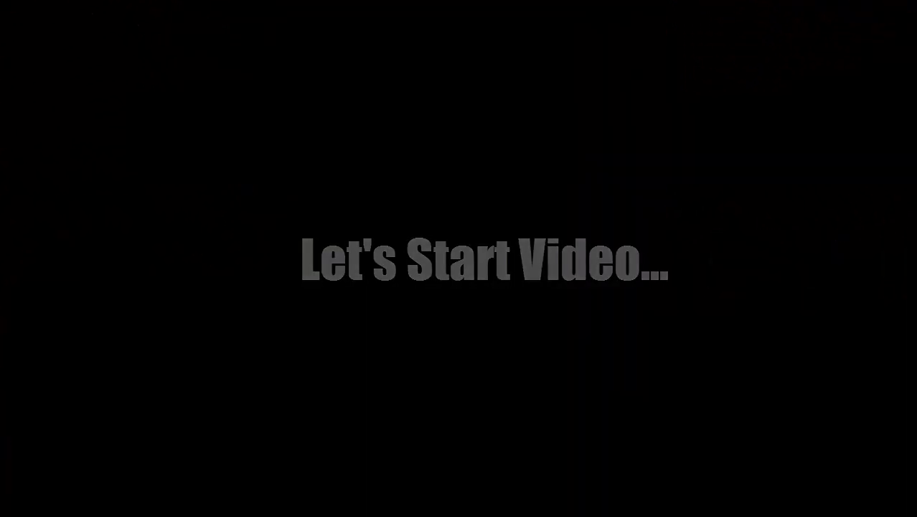
# - Duplicate the Background onto Layer 1 and select the Content-Aware Spot Healing Brush at size 50
pyautogui.hotkey('ctrl', '-')
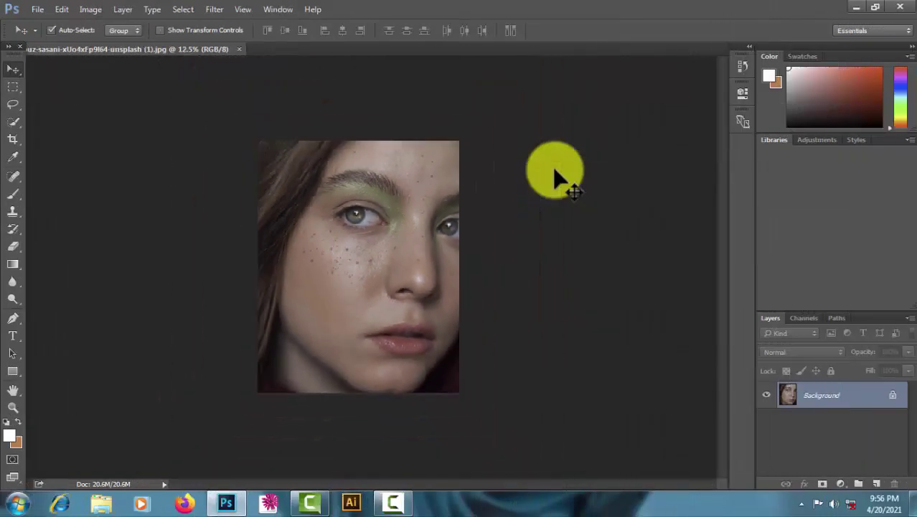
pyautogui.hotkey('ctrl', '+')
pyautogui.hotkey('ctrl', '+')
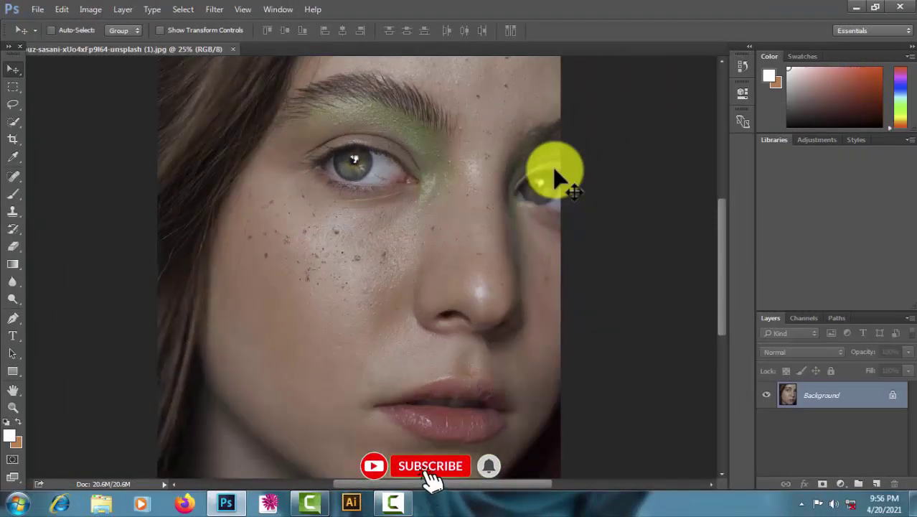
pyautogui.hotkey('ctrl', 'j')
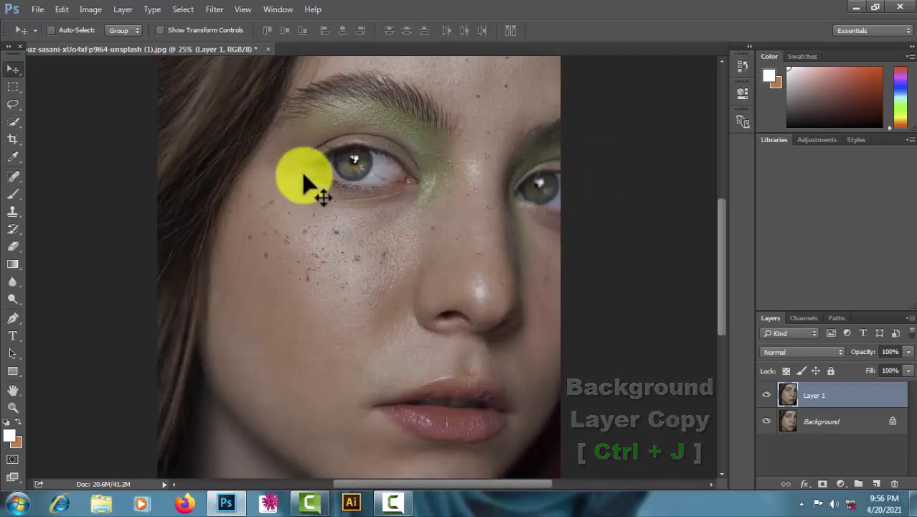
pyautogui.click(14, 175)
pyautogui.click(60, 172)
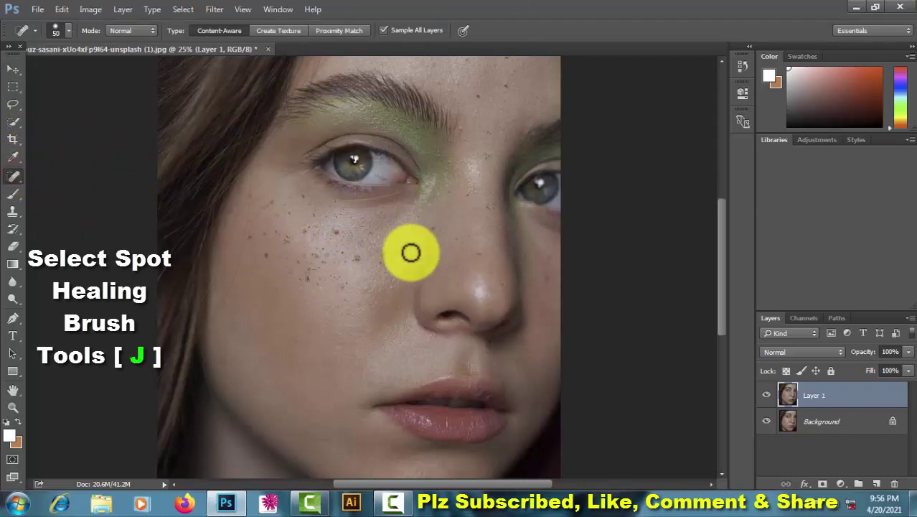
# - Zoom in and heal freckles and dark spots on the upper and lower left cheek
pyautogui.hotkey('ctrl', '+')
pyautogui.hotkey('ctrl', '+')
pyautogui.hotkey('ctrl', '+')
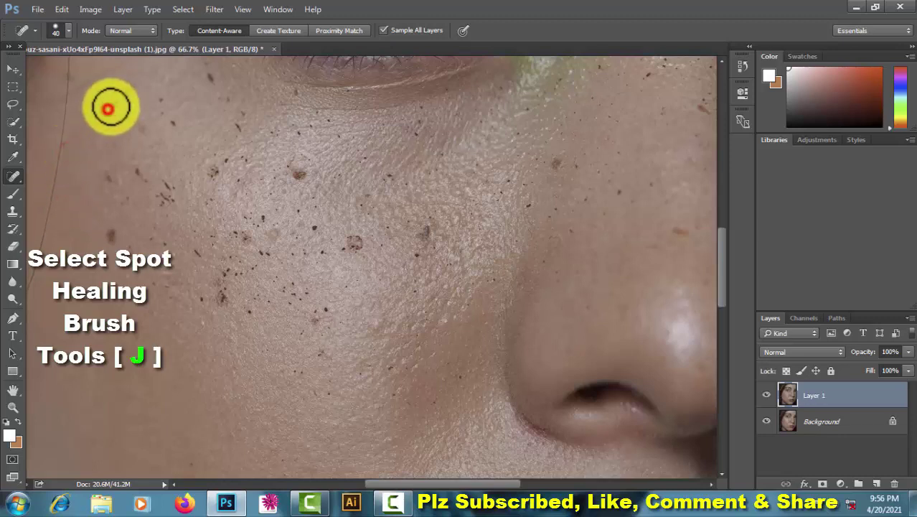
pyautogui.click(77, 77)
pyautogui.click(208, 77)
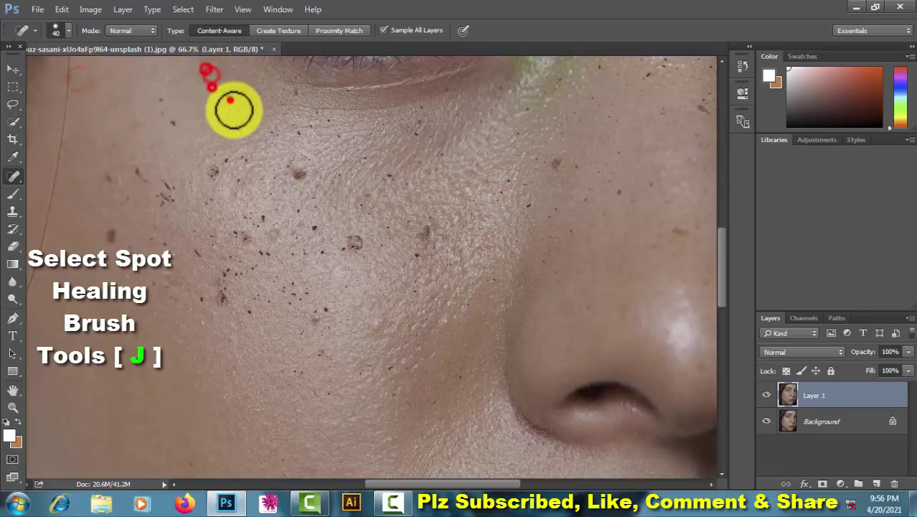
pyautogui.click(218, 102)
pyautogui.click(159, 100)
pyautogui.click(147, 179)
pyautogui.click(119, 186)
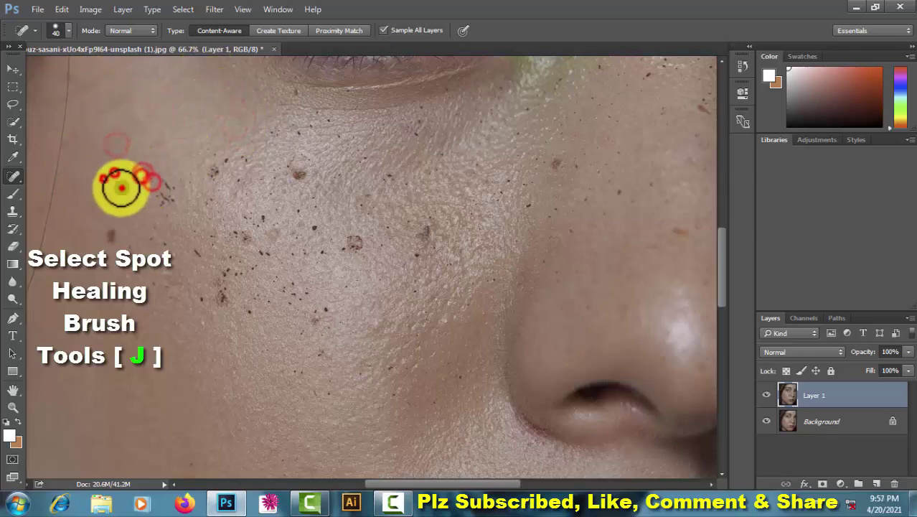
pyautogui.click(111, 232)
pyautogui.click(167, 189)
pyautogui.click(192, 183)
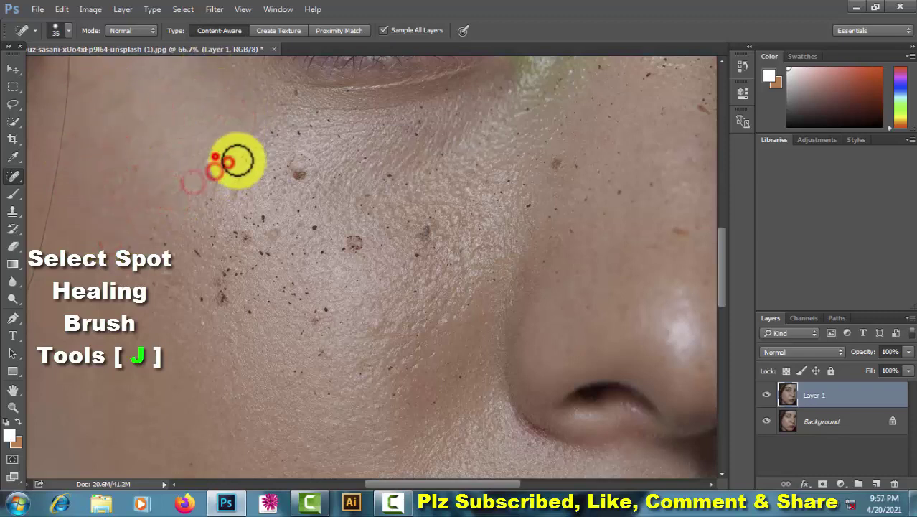
# - Heal the freckles and the strip of freckles just below the eye
pyautogui.click(241, 156)
pyautogui.click(271, 133)
pyautogui.click(303, 129)
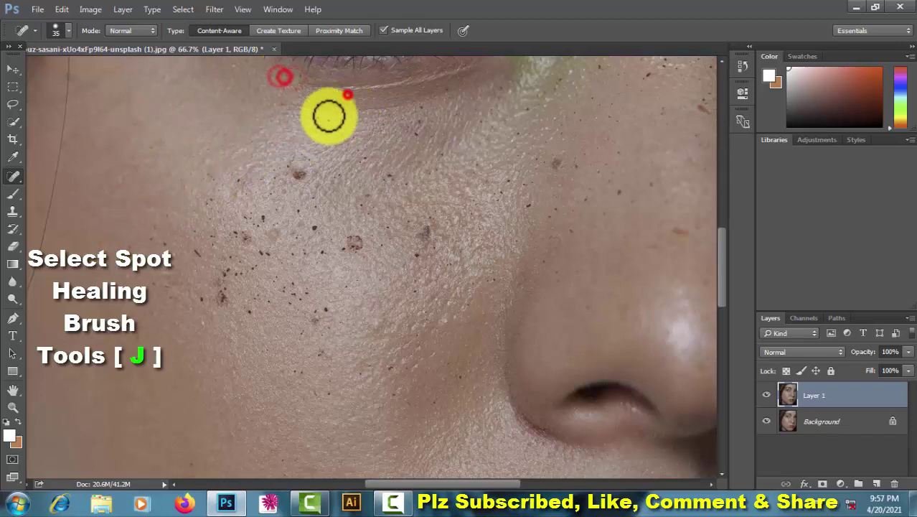
pyautogui.moveTo(316, 109); pyautogui.dragTo(366, 156)
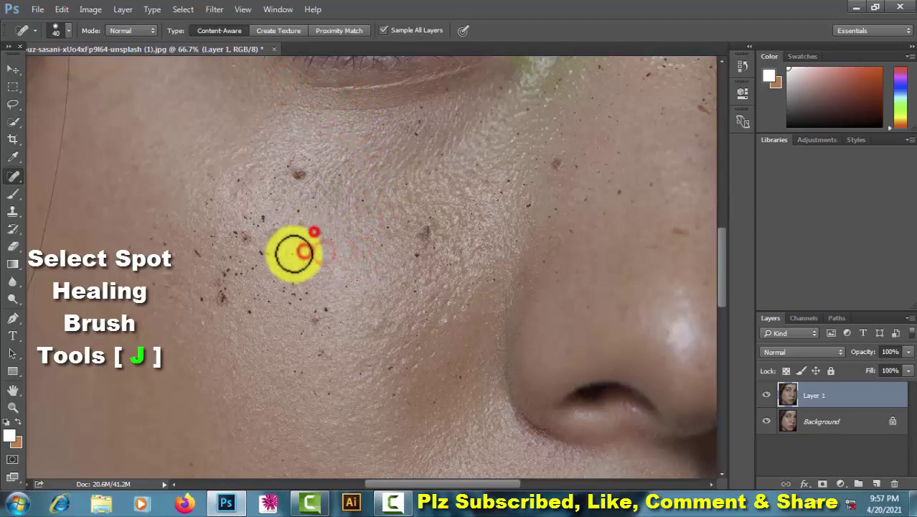
# - Heal the spots across the middle, lower, and outer cheek, plus one dark spot
pyautogui.click(294, 253)
pyautogui.click(315, 313)
pyautogui.click(393, 370)
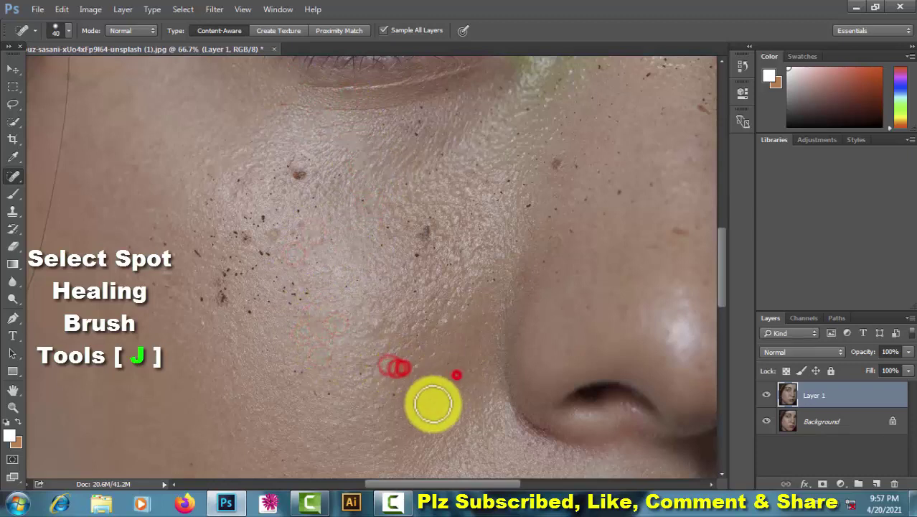
pyautogui.click(405, 401)
pyautogui.click(362, 376)
pyautogui.click(327, 387)
pyautogui.click(264, 350)
pyautogui.click(251, 313)
pyautogui.click(222, 293)
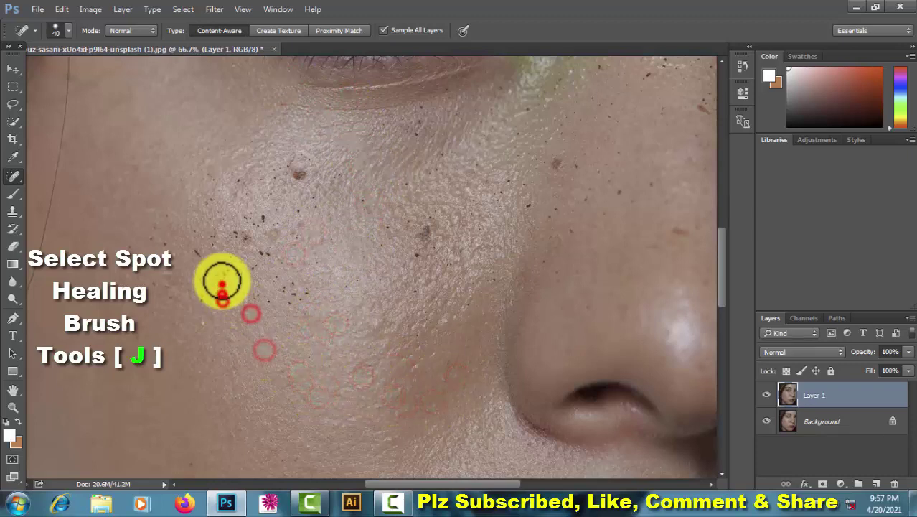
pyautogui.click(261, 223)
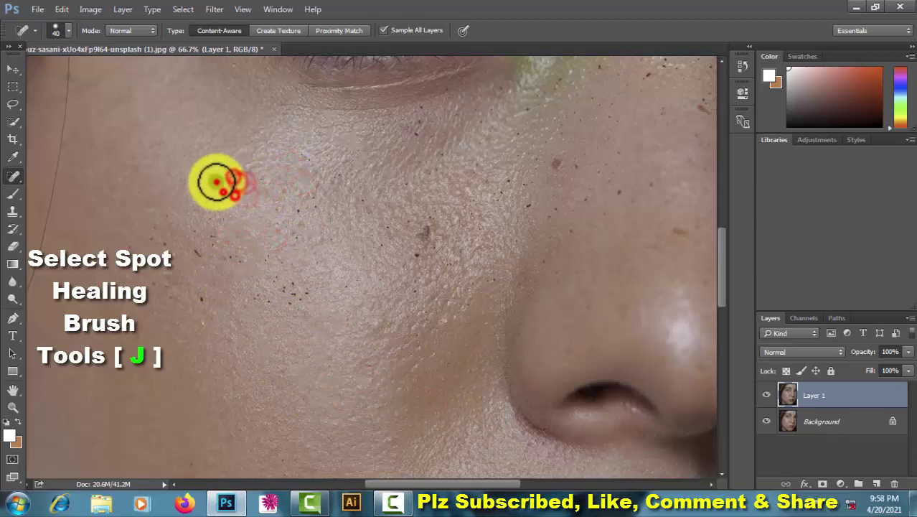
# - Heal the mid-cheek freckles, then the small freckles with a smaller brush
pyautogui.click(222, 255)
pyautogui.click(240, 256)
pyautogui.click(269, 254)
pyautogui.press('[')
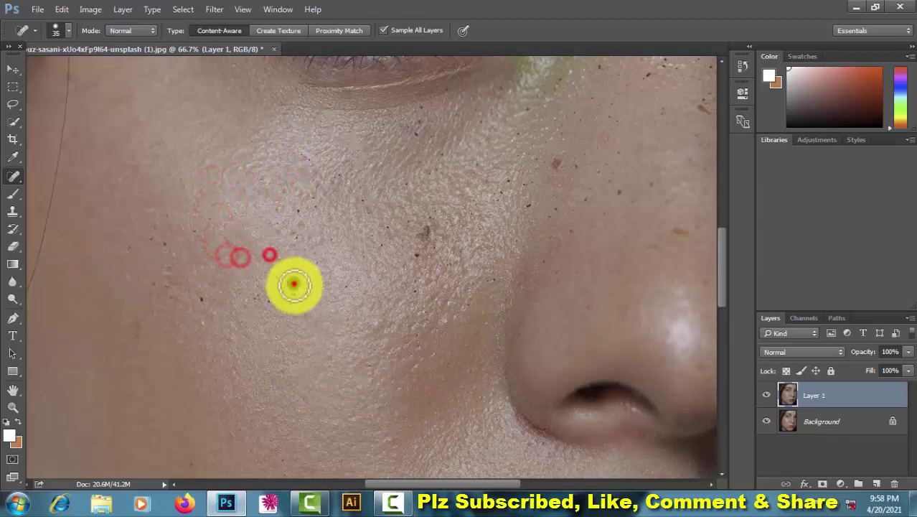
pyautogui.click(285, 264)
pyautogui.click(270, 299)
pyautogui.click(245, 301)
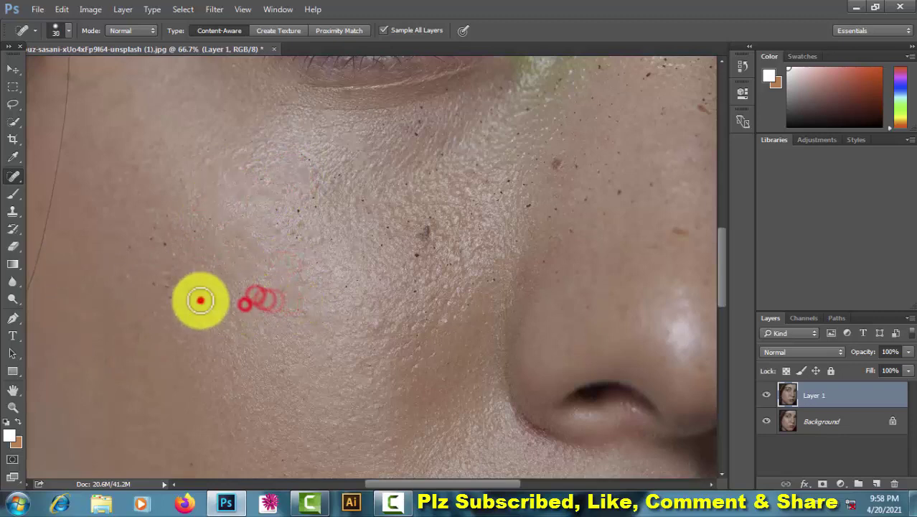
pyautogui.click(200, 300)
pyautogui.click(172, 294)
# - With the brush shrunk further, heal remaining spots near the cheek edge and lower cheek
pyautogui.press('[')
pyautogui.click(133, 250)
pyautogui.click(160, 222)
pyautogui.click(209, 216)
pyautogui.click(139, 330)
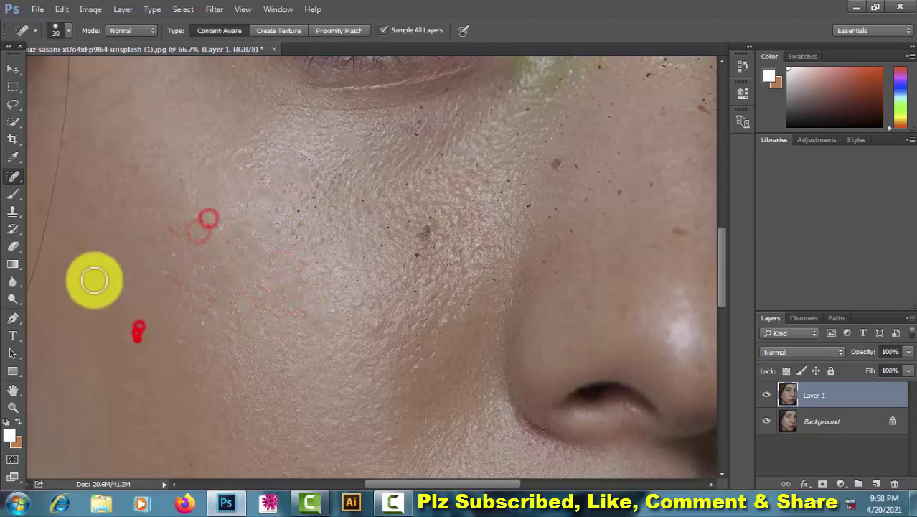
pyautogui.click(40, 208)
pyautogui.click(72, 78)
pyautogui.click(190, 465)
pyautogui.click(283, 467)
pyautogui.click(271, 436)
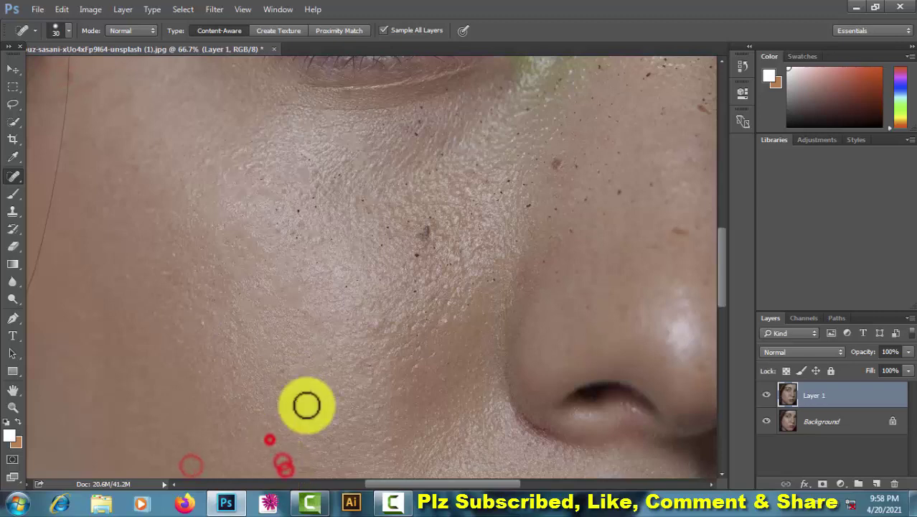
pyautogui.click(302, 398)
pyautogui.click(281, 368)
# - Heal the freckles toward and beside the nose, enlarging the brush partway
pyautogui.click(360, 208)
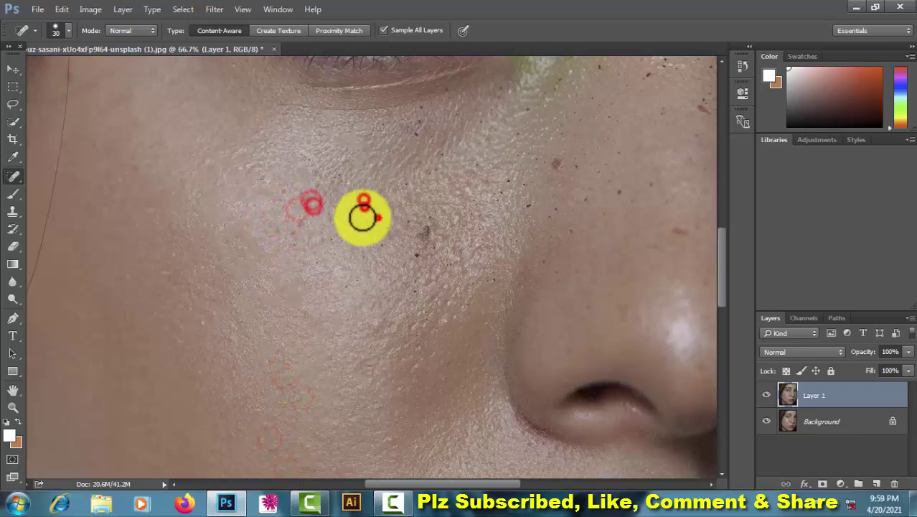
pyautogui.click(385, 225)
pyautogui.click(421, 231)
pyautogui.press(']')
pyautogui.click(394, 256)
pyautogui.click(394, 231)
pyautogui.click(350, 278)
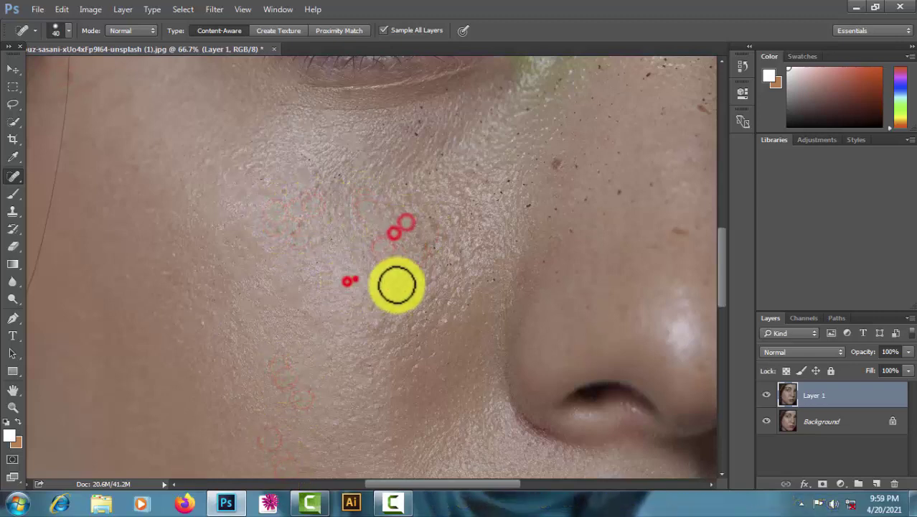
pyautogui.click(410, 286)
pyautogui.click(466, 302)
pyautogui.click(441, 263)
pyautogui.click(470, 283)
pyautogui.click(428, 316)
pyautogui.click(410, 336)
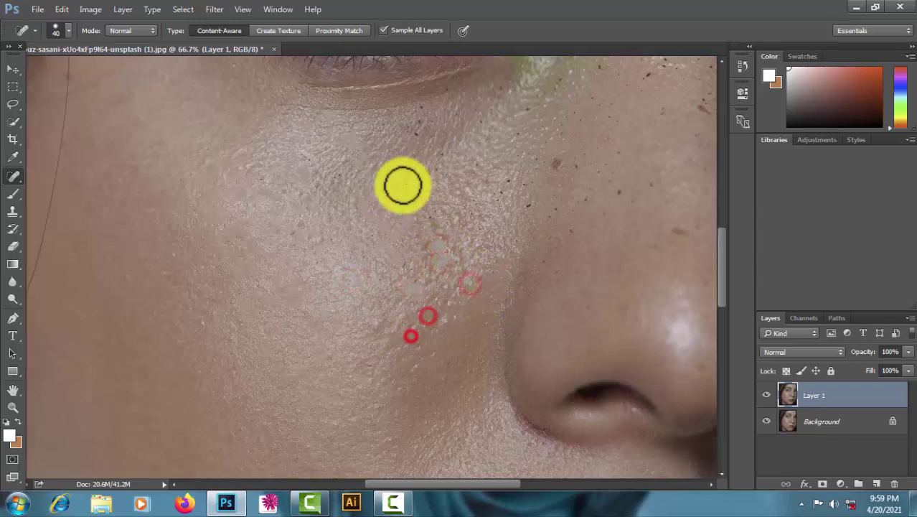
# - Heal leftover upper-cheek freckles at brush size 30, then zoom out to review
pyautogui.click(440, 156)
pyautogui.press('[')
pyautogui.click(389, 124)
pyautogui.click(306, 152)
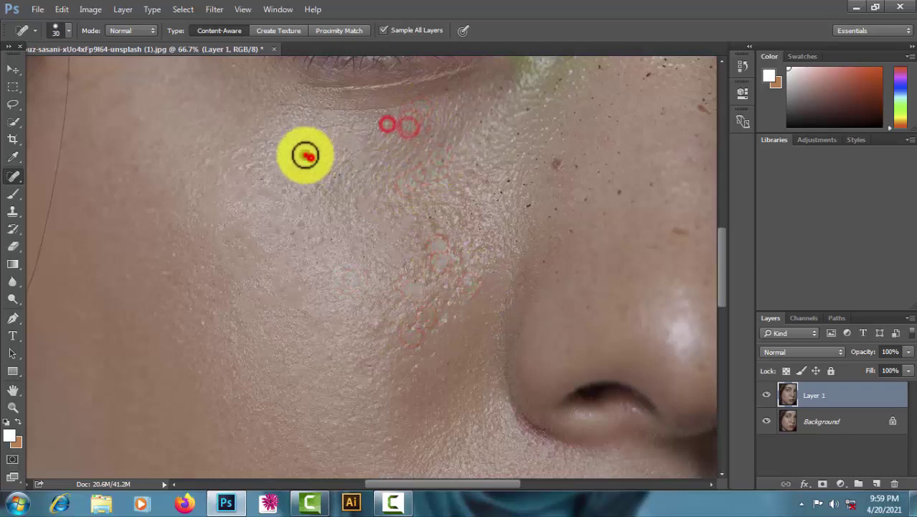
pyautogui.click(338, 176)
pyautogui.click(262, 178)
pyautogui.click(215, 200)
pyautogui.click(372, 362)
pyautogui.click(447, 360)
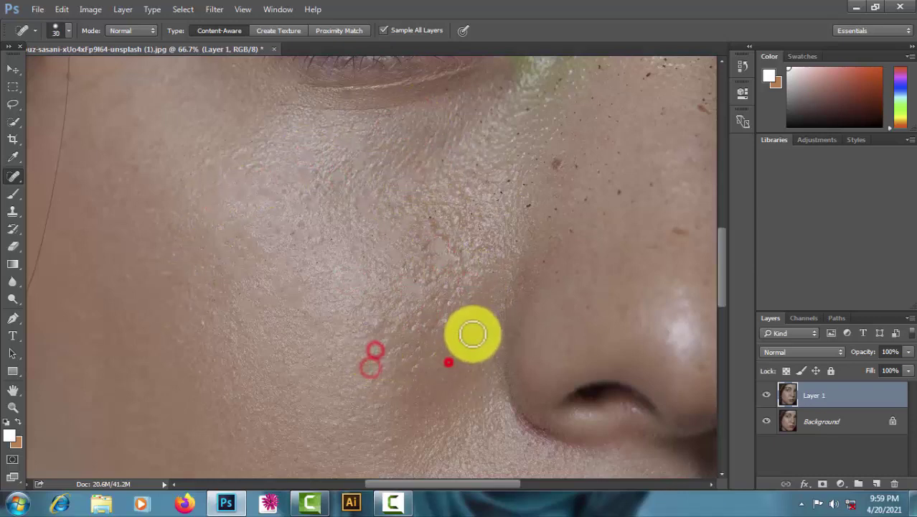
pyautogui.hotkey('ctrl', '-')
pyautogui.hotkey('ctrl', '-')
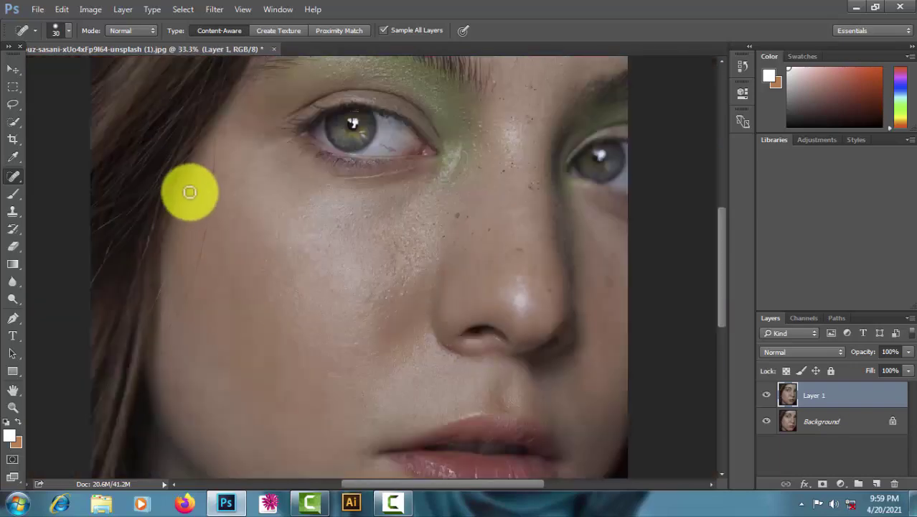
# - Heal the spot on the lower left cheek and the freckles down the right cheek
pyautogui.click(178, 388)
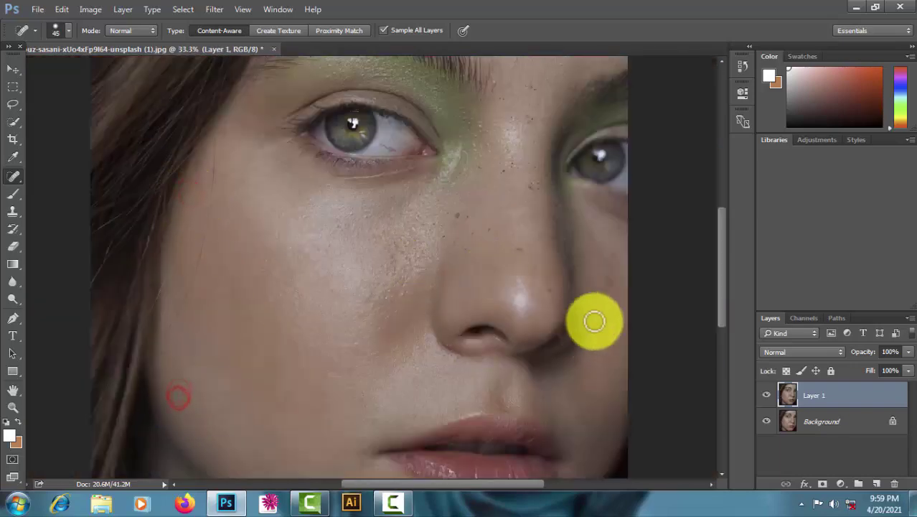
pyautogui.hotkey('ctrl', '+')
pyautogui.click(496, 483)
pyautogui.click(588, 296)
pyautogui.click(594, 242)
pyautogui.click(608, 198)
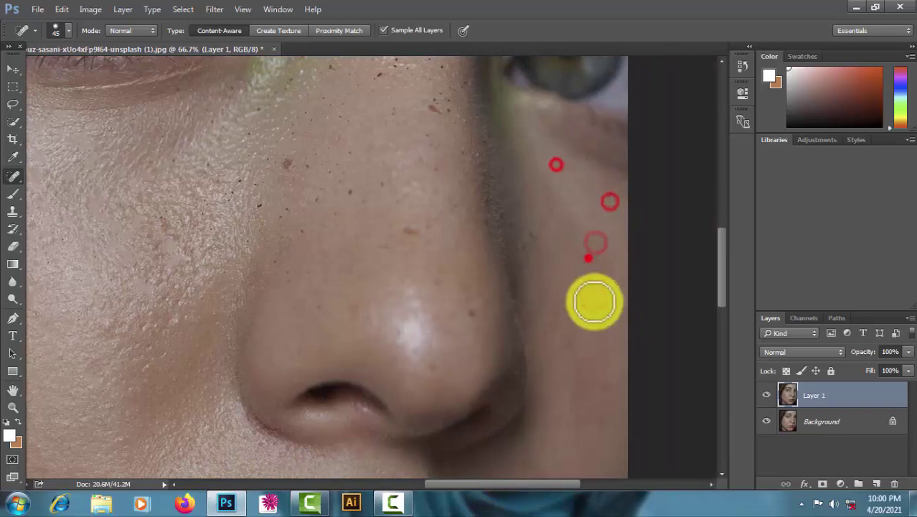
pyautogui.click(576, 340)
pyautogui.click(604, 383)
pyautogui.click(572, 411)
# - Heal freckles beside the nose bridge and along the nose, using a smaller brush near the top
pyautogui.click(520, 203)
pyautogui.click(516, 169)
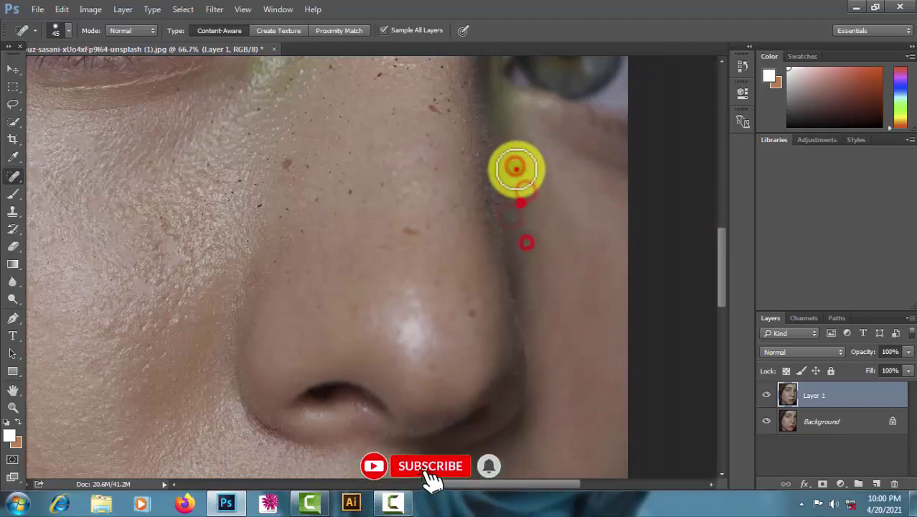
pyautogui.click(431, 367)
pyautogui.click(360, 309)
pyautogui.click(387, 243)
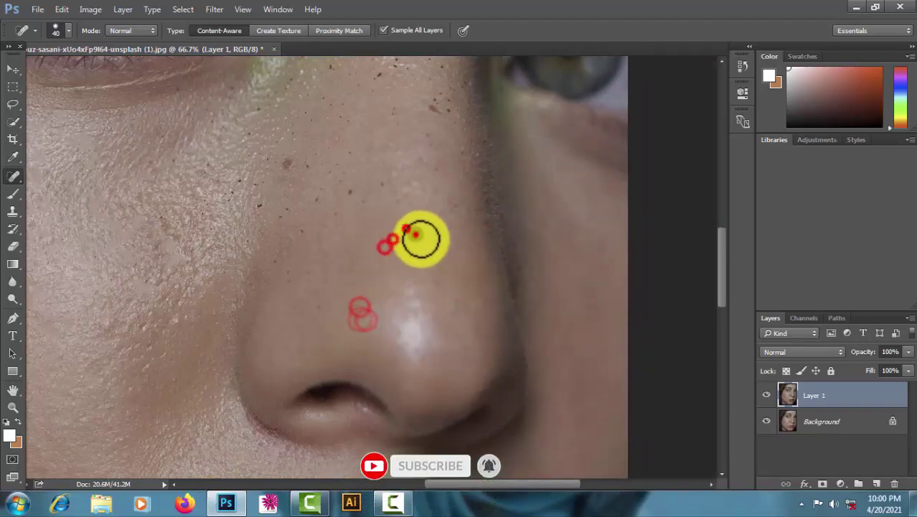
pyautogui.click(445, 244)
pyautogui.click(460, 199)
pyautogui.click(464, 152)
pyautogui.press('[')
pyautogui.click(449, 109)
pyautogui.click(449, 99)
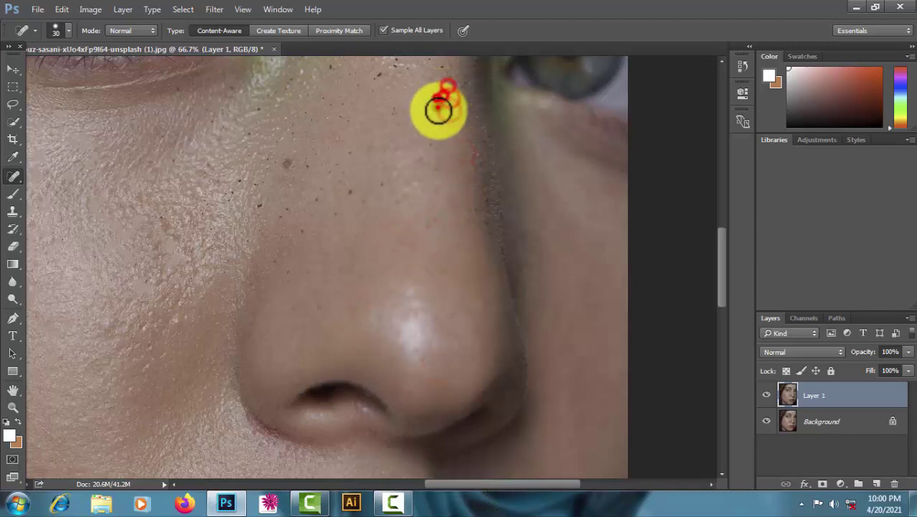
# - Heal the remaining freckles and spots across the nose
pyautogui.click(384, 181)
pyautogui.click(423, 218)
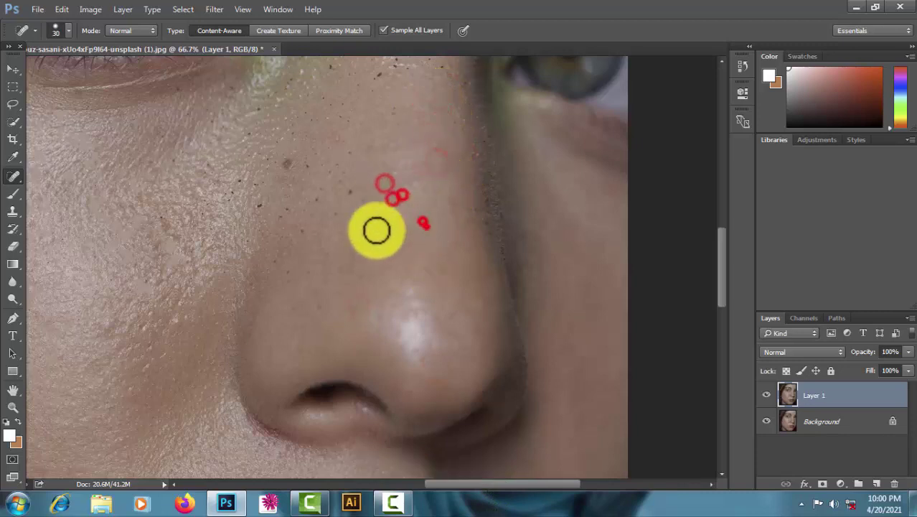
pyautogui.click(374, 228)
pyautogui.click(348, 191)
pyautogui.scroll(3, 444, 216)
pyautogui.click(443, 216)
pyautogui.click(396, 209)
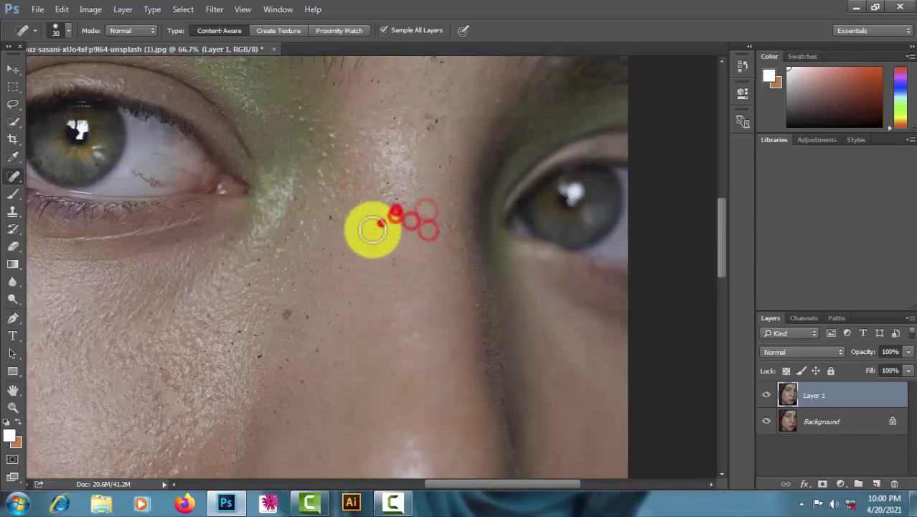
pyautogui.click(394, 261)
pyautogui.click(372, 230)
# - Heal the spots on the nose bridge, between the eyes and near the inner eye corner
pyautogui.click(391, 128)
pyautogui.click(428, 119)
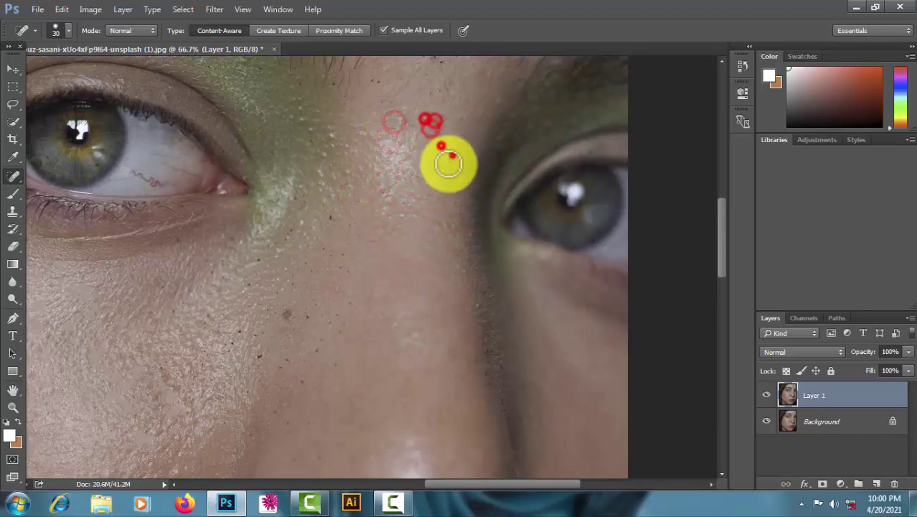
pyautogui.click(444, 168)
pyautogui.click(406, 173)
pyautogui.click(369, 218)
pyautogui.click(337, 223)
pyautogui.click(307, 196)
pyautogui.click(331, 137)
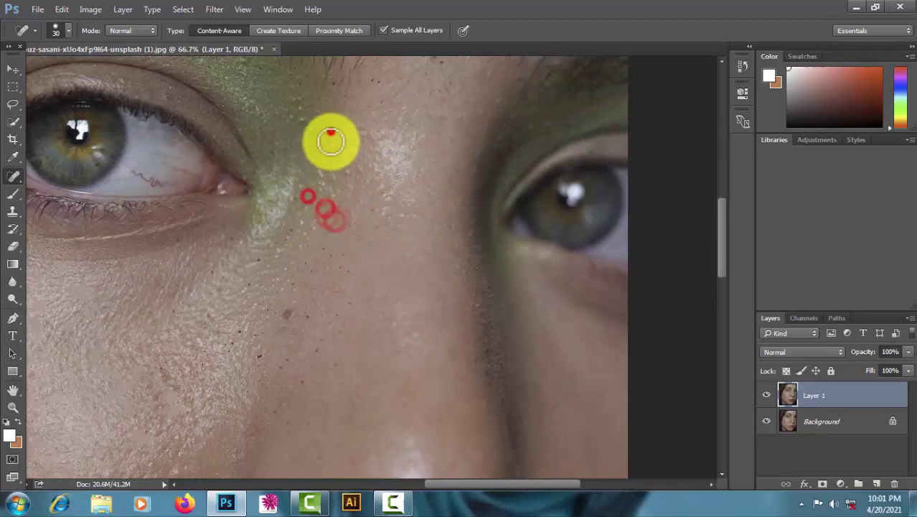
pyautogui.click(301, 113)
pyautogui.click(344, 174)
pyautogui.click(346, 148)
pyautogui.click(310, 199)
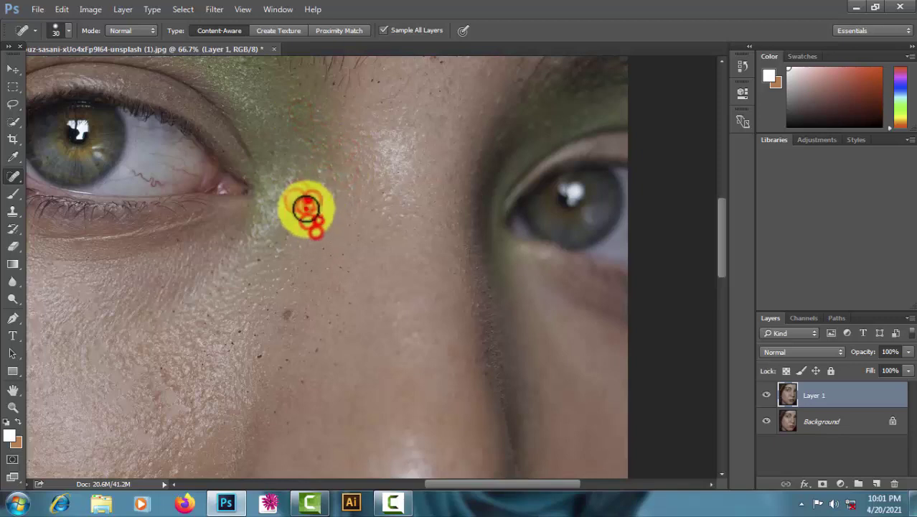
# - Heal the dark spot and freckles on the lower cheek and left cheek
pyautogui.click(321, 255)
pyautogui.click(338, 292)
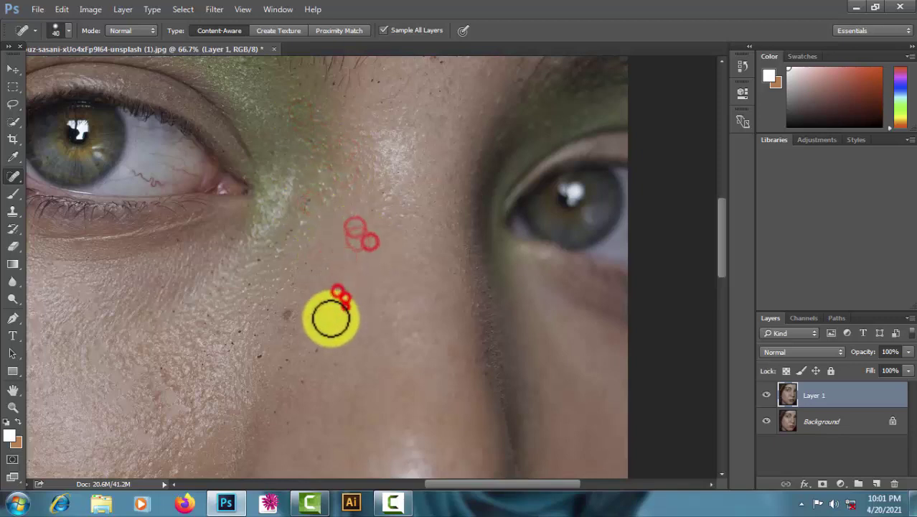
pyautogui.click(338, 315)
pyautogui.click(317, 349)
pyautogui.click(300, 359)
pyautogui.click(282, 362)
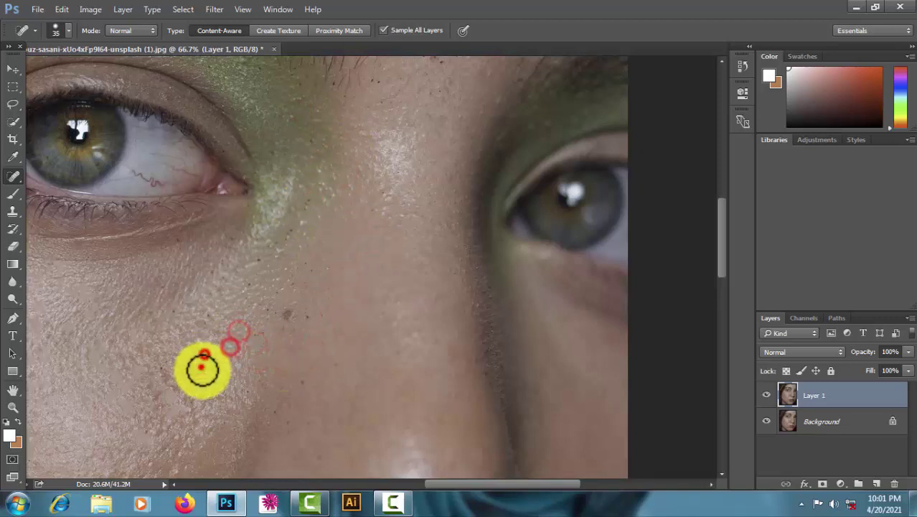
pyautogui.click(163, 363)
pyautogui.click(173, 311)
pyautogui.click(210, 318)
pyautogui.click(218, 331)
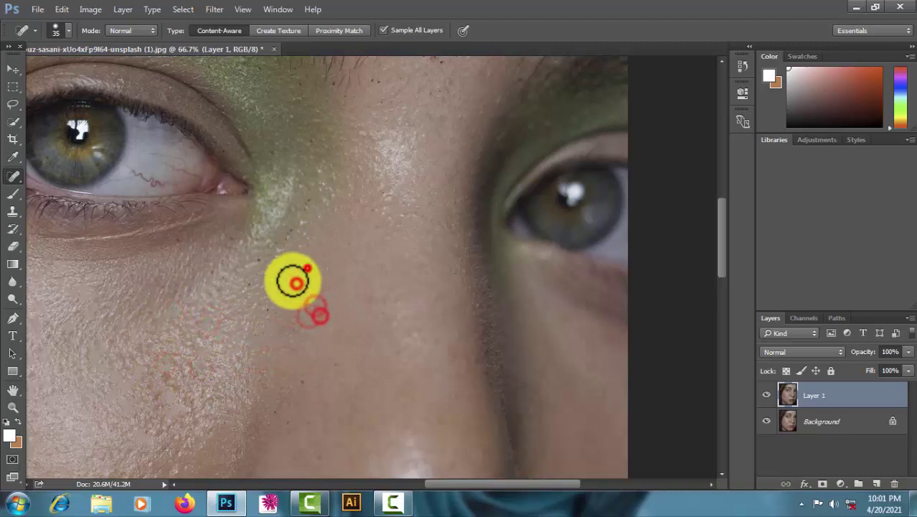
# - Heal the spots on the cheek below the eye, including a trail toward the inner eye corner
pyautogui.click(263, 316)
pyautogui.click(303, 375)
pyautogui.click(319, 446)
pyautogui.click(282, 423)
pyautogui.click(250, 283)
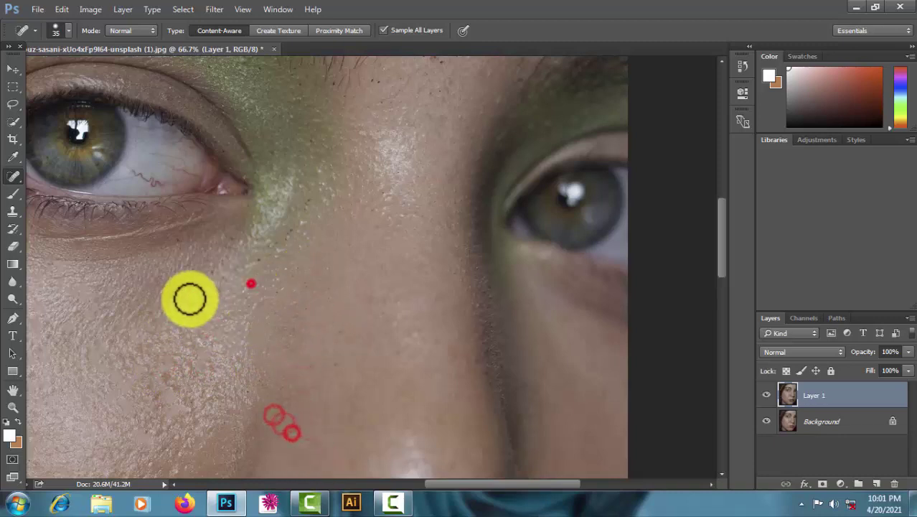
pyautogui.click(177, 237)
pyautogui.click(230, 238)
pyautogui.click(190, 263)
pyautogui.click(213, 261)
pyautogui.moveTo(251, 265); pyautogui.dragTo(287, 236)
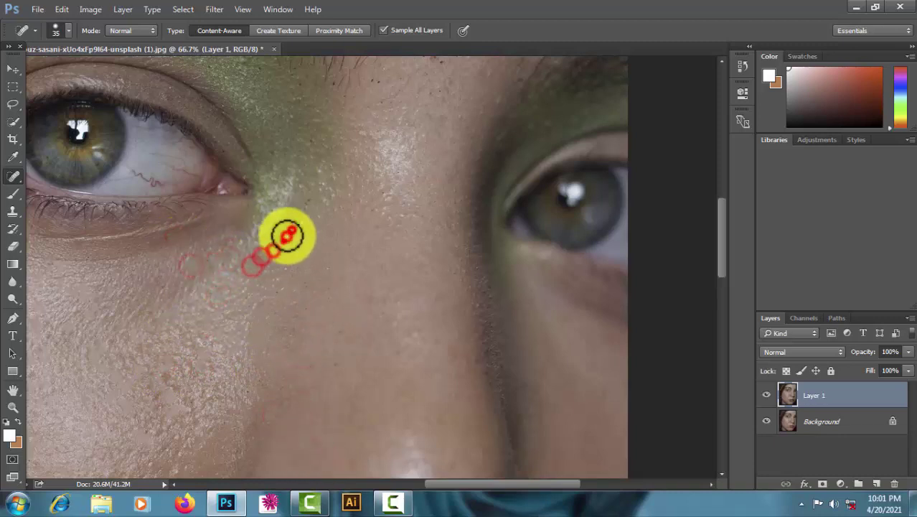
# - Heal the five spots on the lower forehead
pyautogui.click(296, 93)
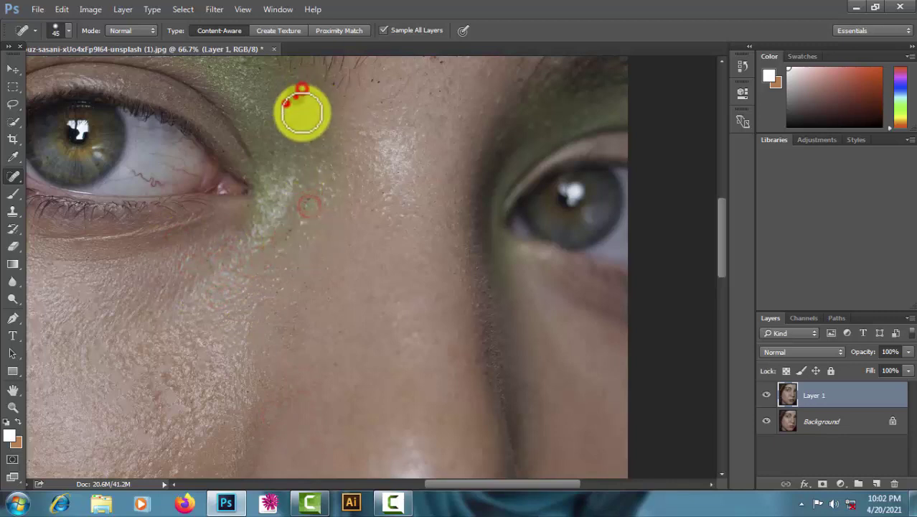
pyautogui.click(386, 104)
pyautogui.click(376, 83)
pyautogui.click(400, 78)
pyautogui.click(434, 92)
# - Heal the spots above the upper lip with a smaller brush
pyautogui.scroll(-2, 405, 307)
pyautogui.scroll(-5, 369, 311)
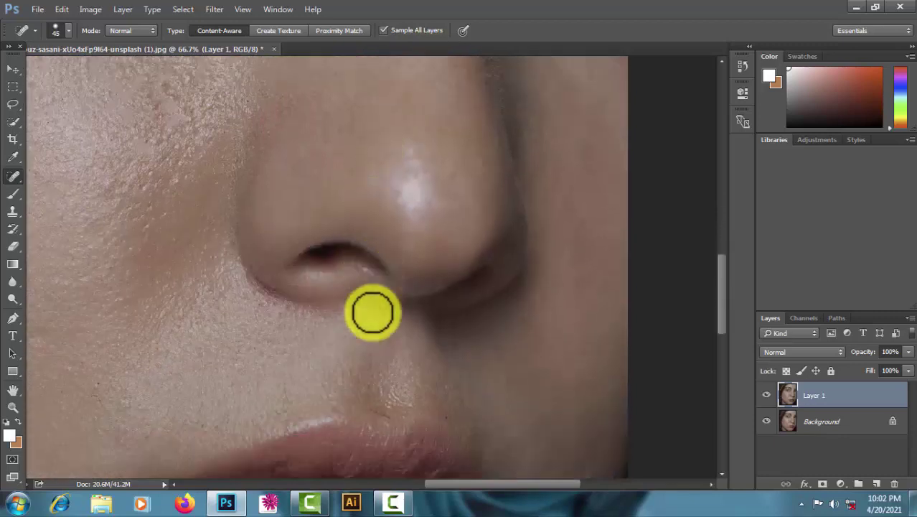
pyautogui.scroll(-2, 376, 313)
pyautogui.press('[')
pyautogui.click(376, 316)
pyautogui.click(388, 319)
pyautogui.scroll(-4, 457, 340)
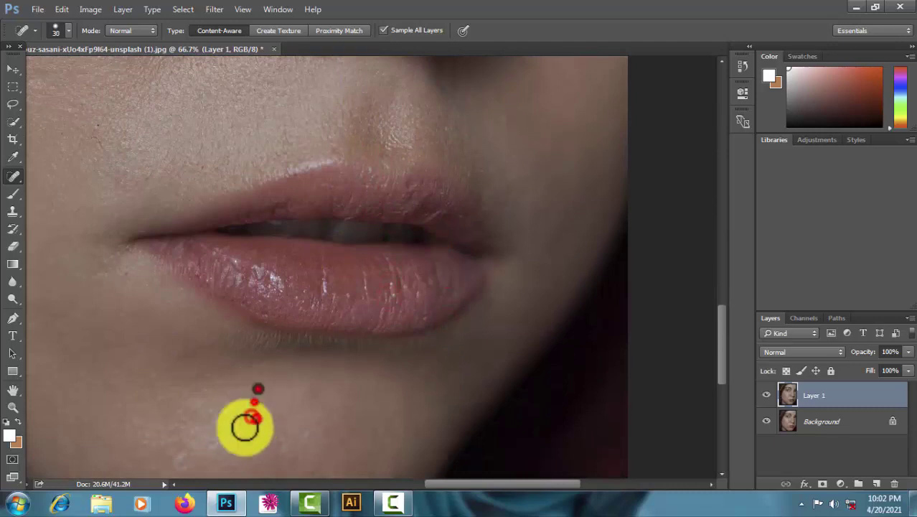
# - Heal the five chin spots with a larger brush, then zoom out to the whole face
pyautogui.press(']')
pyautogui.press(']')
pyautogui.press(']')
pyautogui.click(225, 434)
pyautogui.click(153, 434)
pyautogui.click(211, 446)
pyautogui.click(236, 416)
pyautogui.click(270, 419)
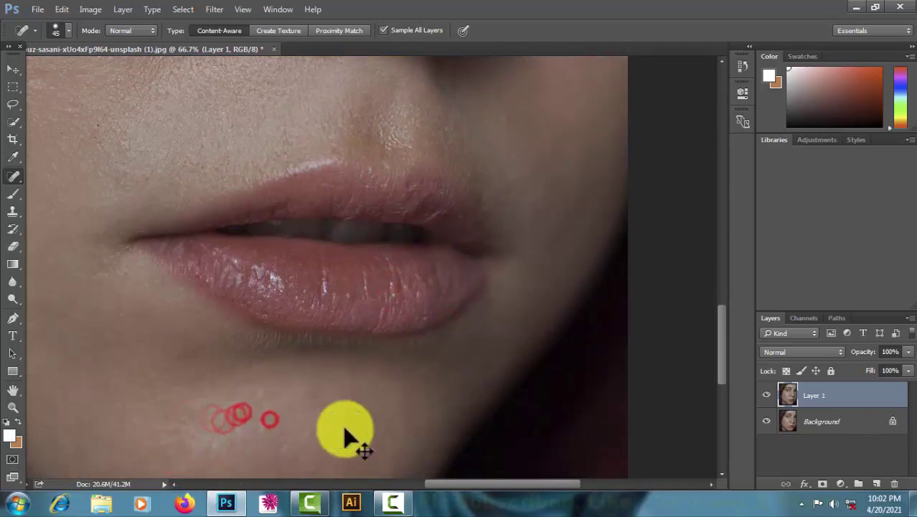
pyautogui.hotkey('ctrl', '-')
pyautogui.hotkey('ctrl', '-')
pyautogui.scroll(4, 269, 228)
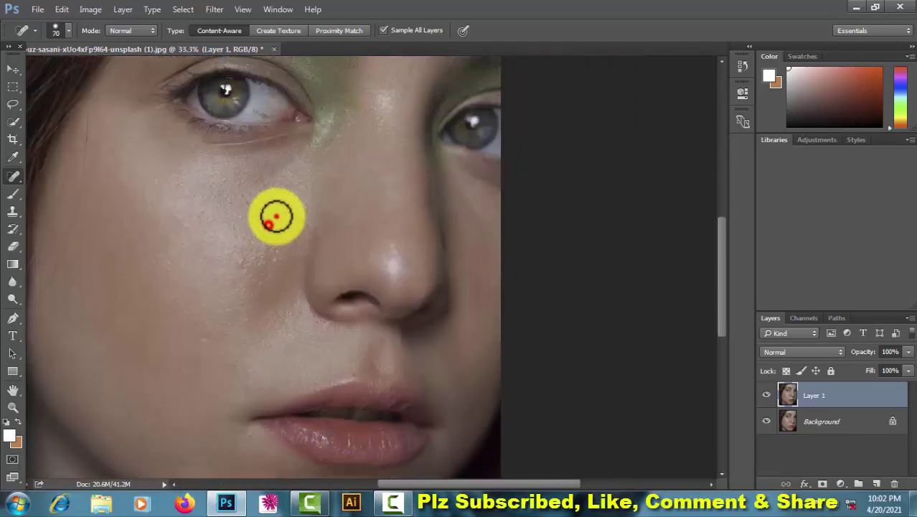
# - Heal a cheek spot and the blemishes on the forehead between the brows
pyautogui.click(244, 259)
pyautogui.scroll(5, 337, 193)
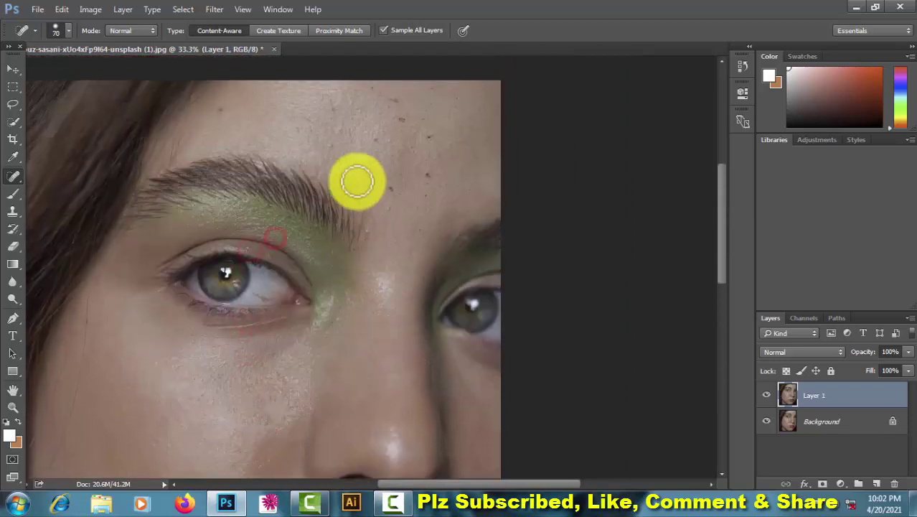
pyautogui.click(314, 147)
pyautogui.click(345, 192)
pyautogui.click(385, 231)
pyautogui.click(419, 255)
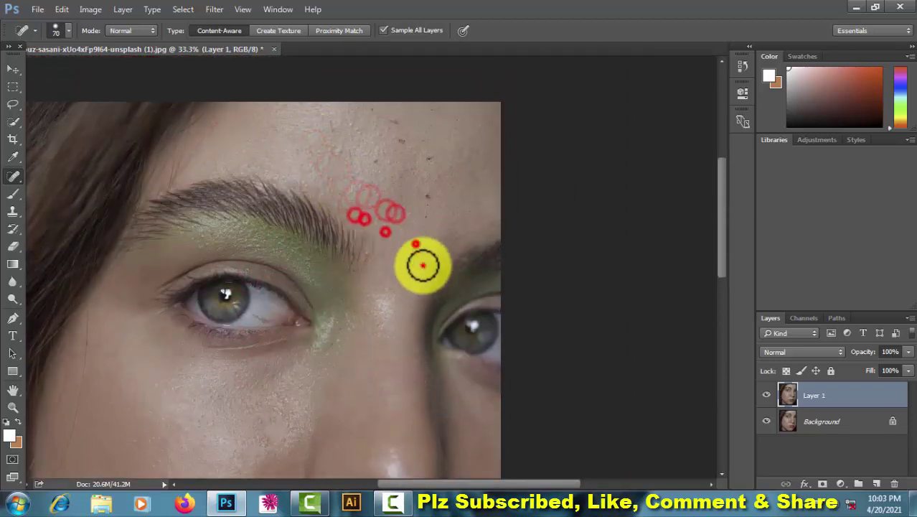
pyautogui.click(371, 253)
pyautogui.click(428, 202)
# - Heal the blemishes higher up the forehead
pyautogui.click(471, 207)
pyautogui.click(430, 164)
pyautogui.click(369, 113)
pyautogui.click(391, 120)
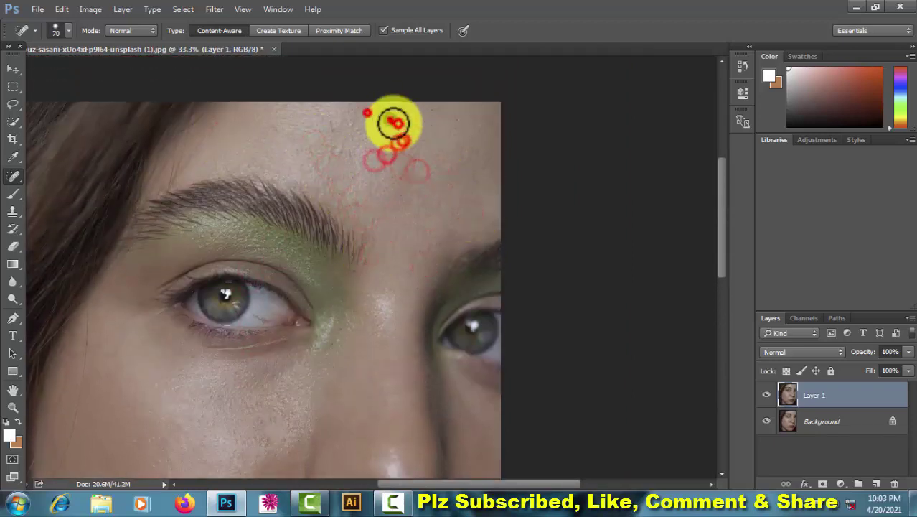
pyautogui.click(335, 129)
pyautogui.click(335, 145)
pyautogui.scroll(2, 395, 164)
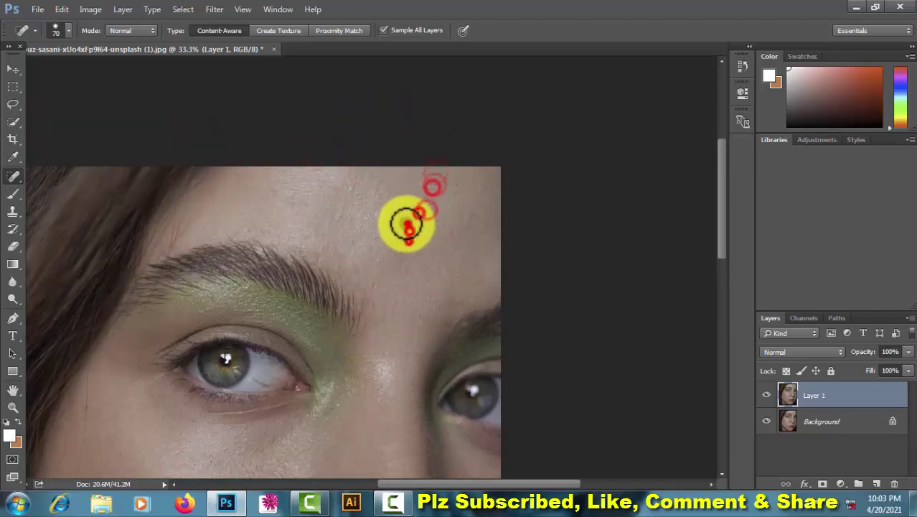
# - Heal the blemishes on the upper-right forehead, down the middle and above the right brow
pyautogui.click(395, 257)
pyautogui.click(353, 242)
pyautogui.click(416, 279)
pyautogui.click(460, 210)
pyautogui.click(454, 190)
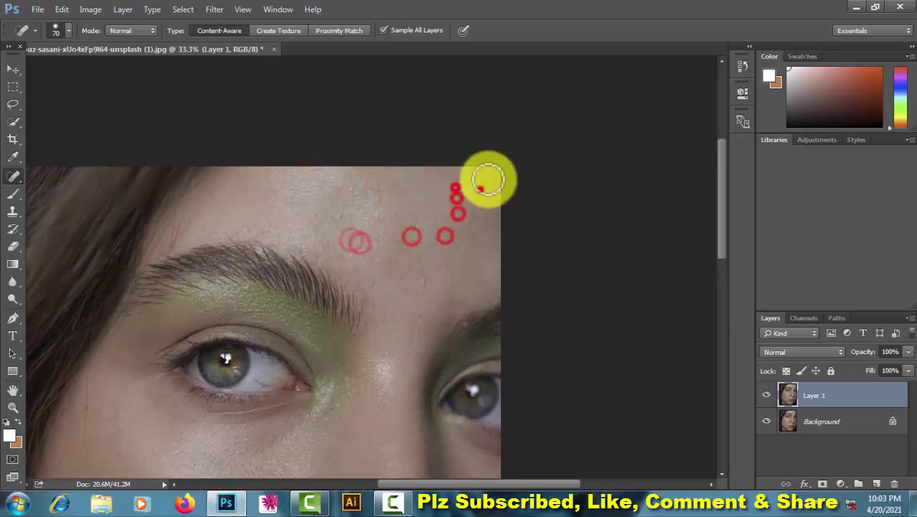
pyautogui.click(490, 175)
pyautogui.click(451, 273)
pyautogui.click(424, 316)
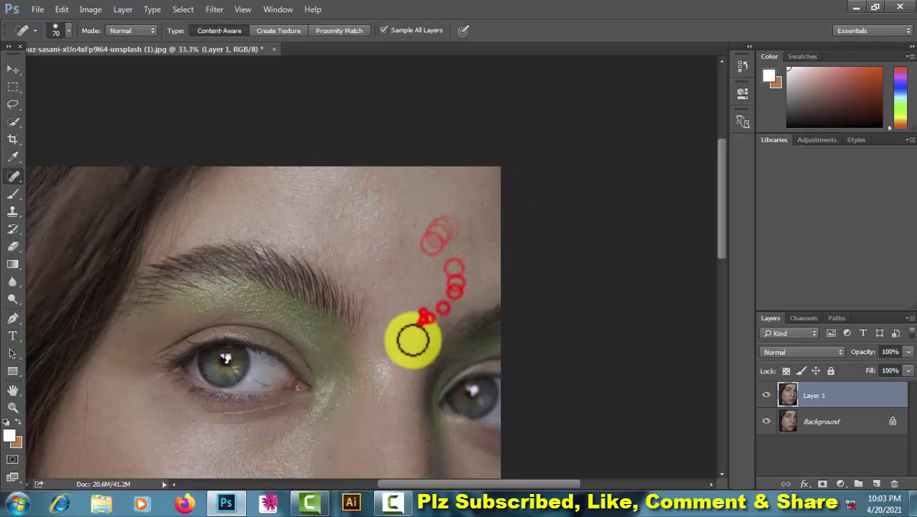
pyautogui.click(414, 338)
pyautogui.click(459, 294)
pyautogui.click(479, 279)
# - Heal the remaining blemishes across the mid-forehead
pyautogui.click(403, 209)
pyautogui.click(330, 211)
pyautogui.click(361, 201)
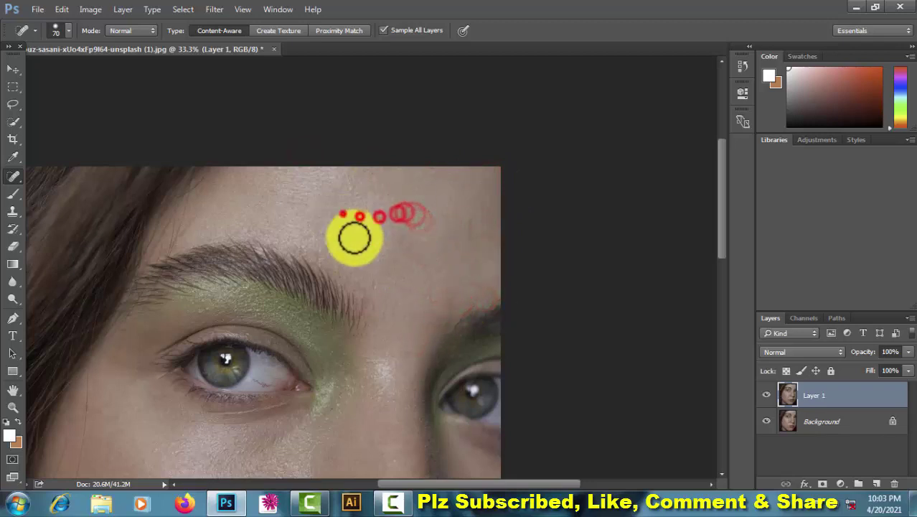
pyautogui.click(363, 224)
pyautogui.click(379, 250)
pyautogui.click(397, 321)
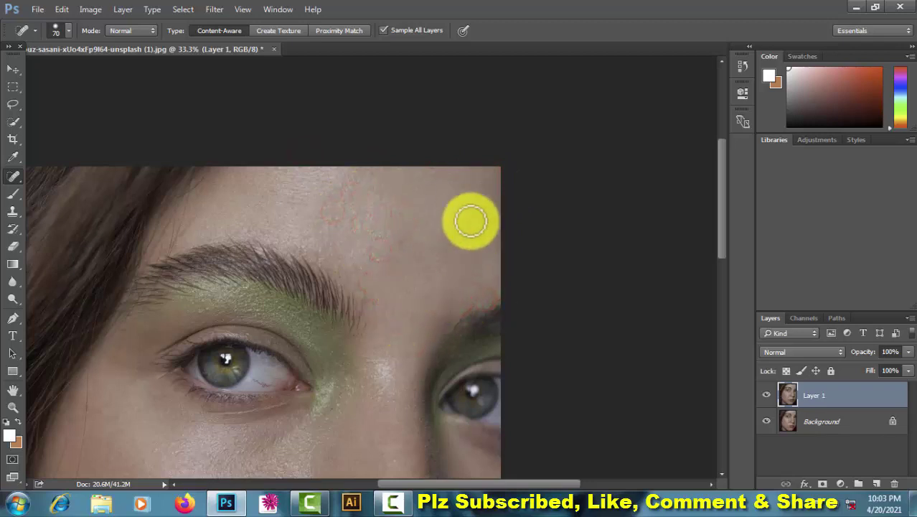
pyautogui.click(482, 219)
pyautogui.click(463, 249)
pyautogui.click(420, 272)
pyautogui.click(401, 241)
pyautogui.click(360, 255)
pyautogui.click(400, 285)
# - Enlarge the brush to 90 and heal the spots near the top of the forehead
pyautogui.press(']')
pyautogui.press(']')
pyautogui.click(354, 204)
pyautogui.click(308, 192)
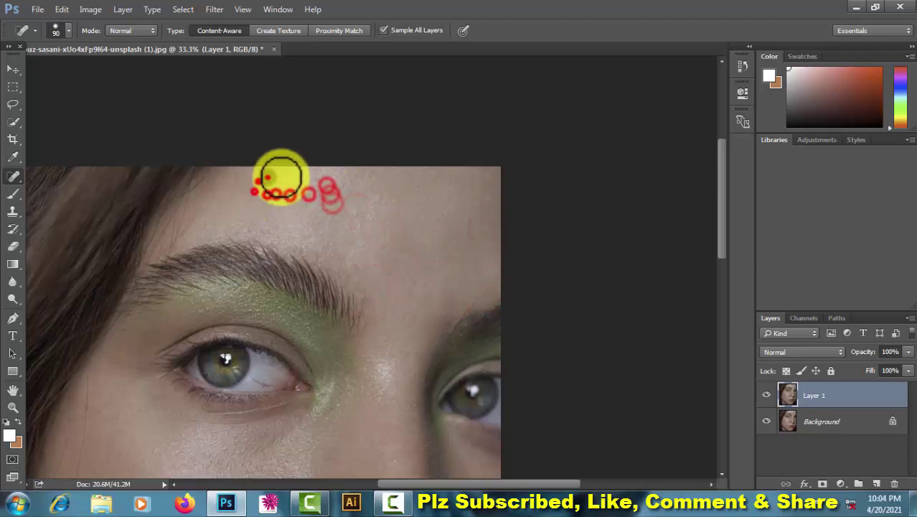
pyautogui.click(454, 193)
pyautogui.click(430, 251)
# - Spot-heal the blemishes on the left cheek and beside the nose
pyautogui.scroll(-4, 411, 315)
pyautogui.scroll(-1, 409, 350)
pyautogui.click(260, 262)
pyautogui.click(152, 332)
pyautogui.click(199, 399)
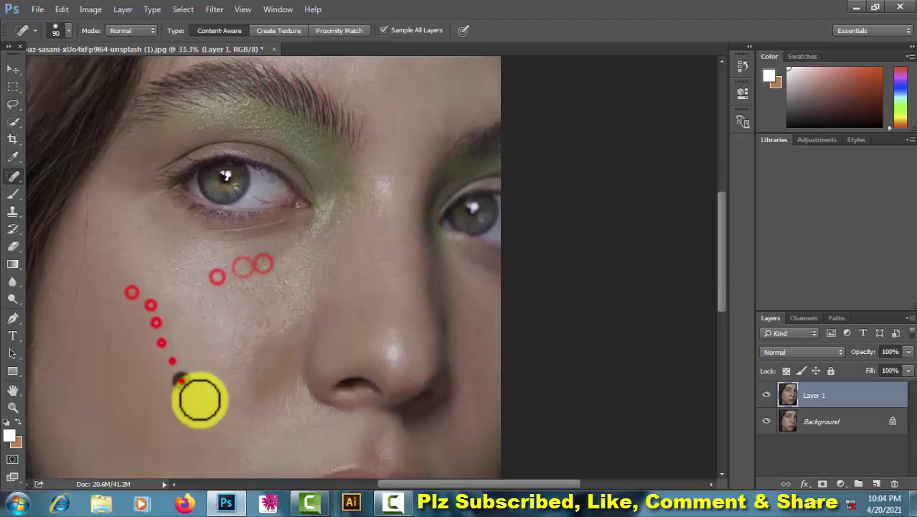
pyautogui.click(223, 434)
pyautogui.click(282, 337)
pyautogui.scroll(-3, 280, 291)
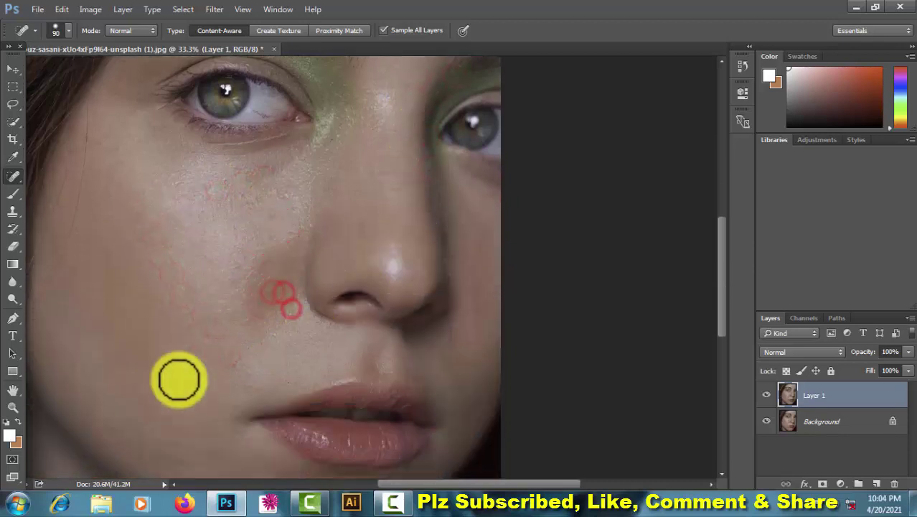
pyautogui.click(206, 335)
pyautogui.click(143, 241)
pyautogui.click(176, 260)
pyautogui.click(176, 283)
pyautogui.click(467, 201)
# - Spot-heal the remaining blemishes along and across the left cheek
pyautogui.scroll(-3, 467, 287)
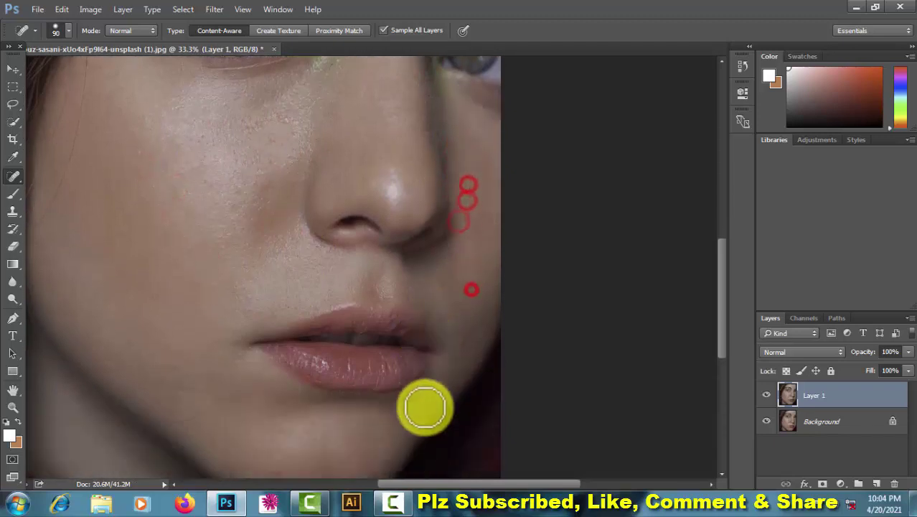
pyautogui.click(185, 388)
pyautogui.click(130, 328)
pyautogui.click(60, 287)
pyautogui.click(123, 305)
pyautogui.click(166, 337)
pyautogui.click(238, 290)
pyautogui.click(174, 280)
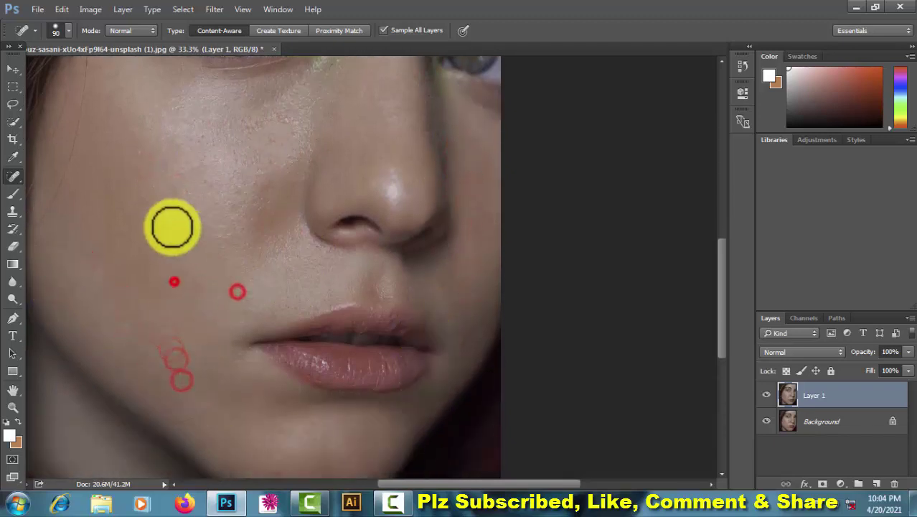
pyautogui.click(168, 225)
pyautogui.click(137, 147)
# - Spot-heal the spots near the chin, along the jaw and just above the upper lip
pyautogui.click(117, 160)
pyautogui.click(198, 421)
pyautogui.click(169, 424)
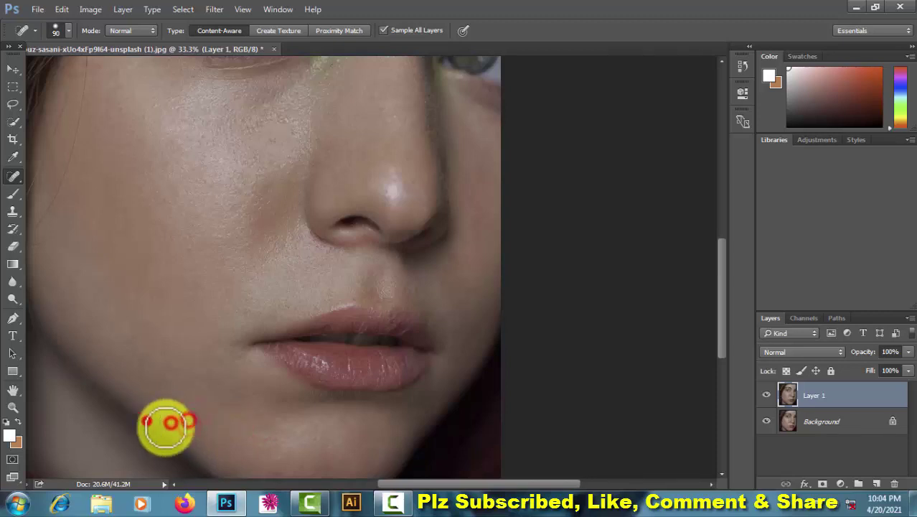
pyautogui.click(211, 424)
pyautogui.click(250, 416)
pyautogui.click(274, 391)
pyautogui.click(301, 425)
pyautogui.click(327, 434)
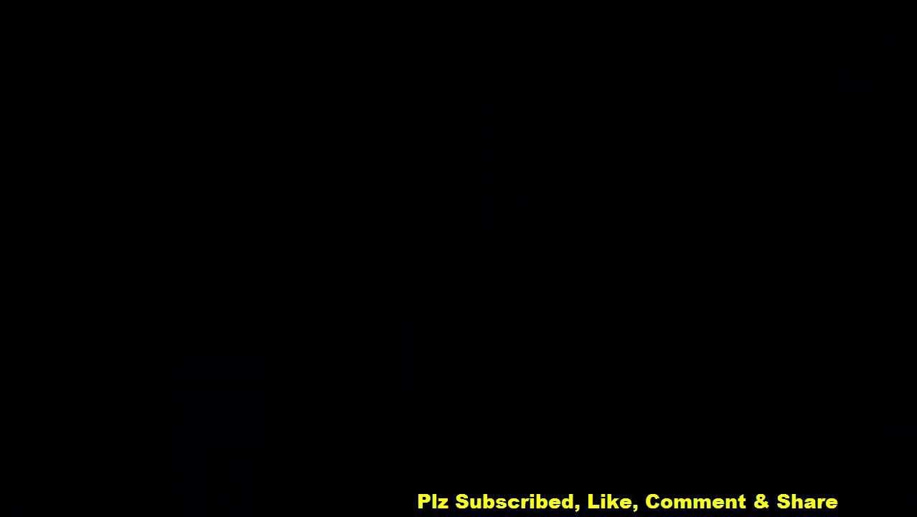
pyautogui.click(163, 293)
pyautogui.click(355, 297)
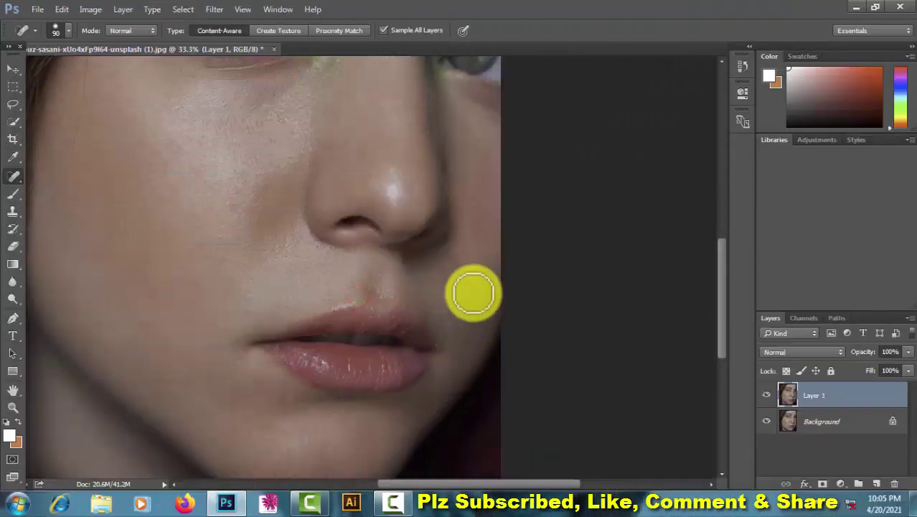
# - Open the Spot Healing Brush flyout to reveal the healing and patching tools
pyautogui.scroll(-1, 474, 302)
pyautogui.scroll(-1, 474, 301)
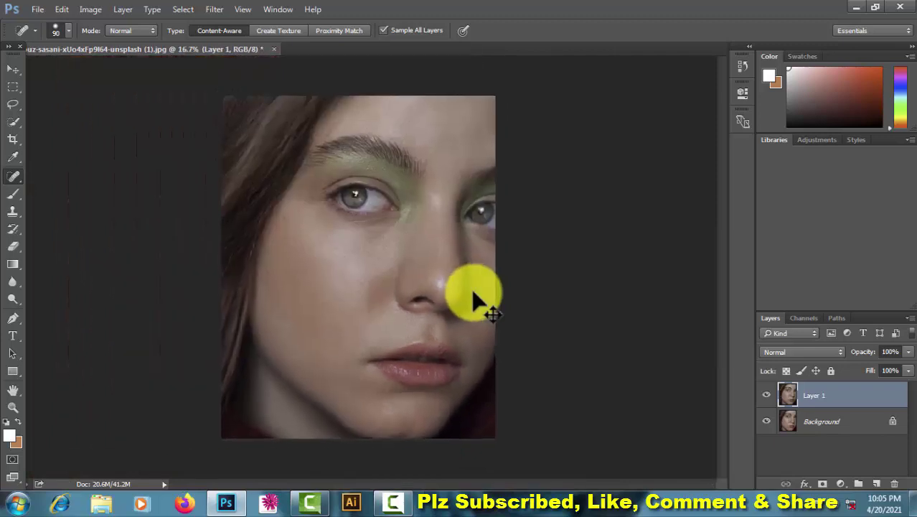
pyautogui.scroll(1, 473, 302)
pyautogui.scroll(-1, 474, 295)
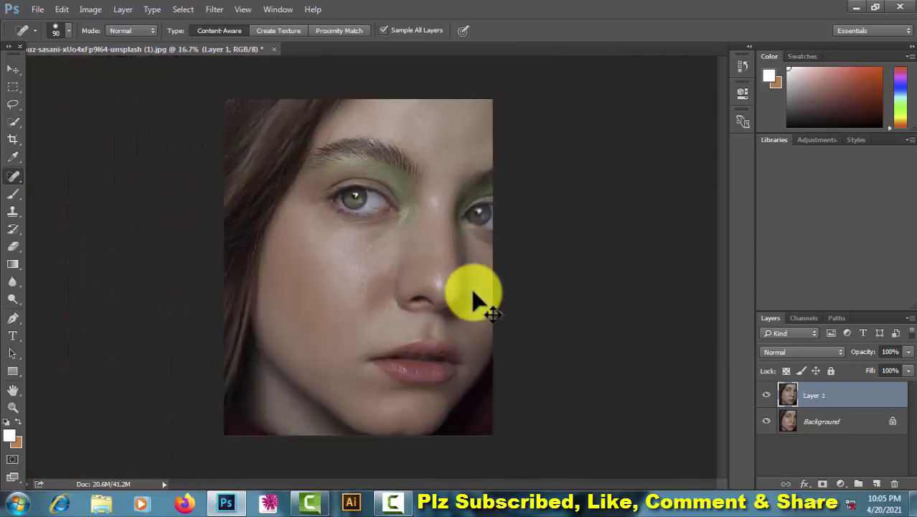
pyautogui.scroll(1, 474, 296)
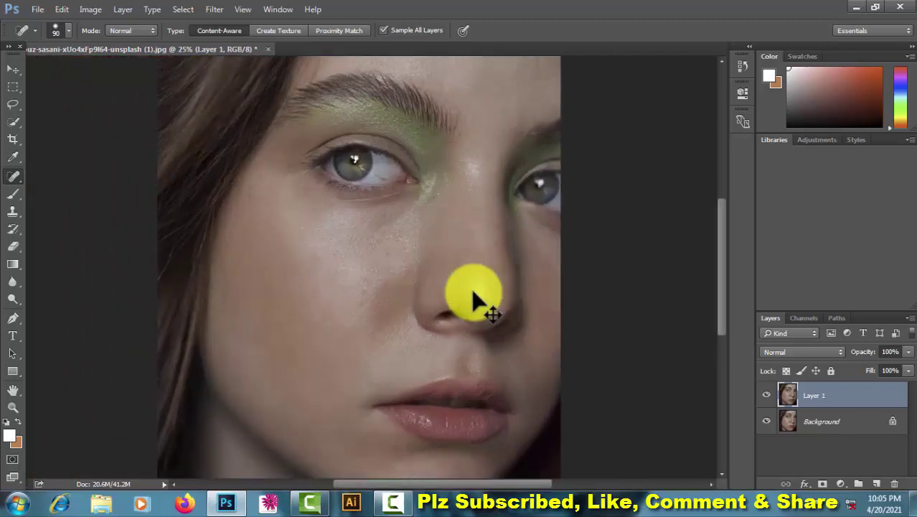
pyautogui.rightClick(13, 175)
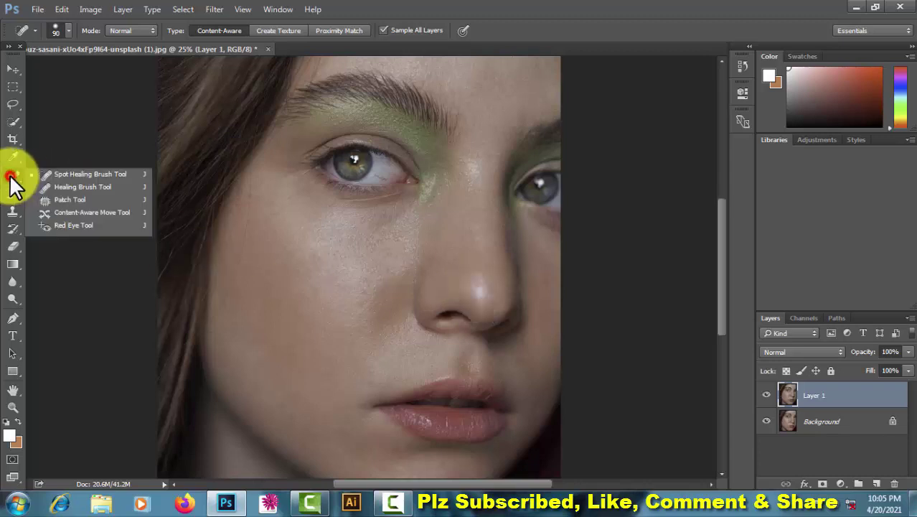
# - With the Patch Tool, replace blemishes on the cheek beside the nose with clean skin, then deselect
pyautogui.click(56, 198)
pyautogui.moveTo(369, 250); pyautogui.dragTo(419, 247)
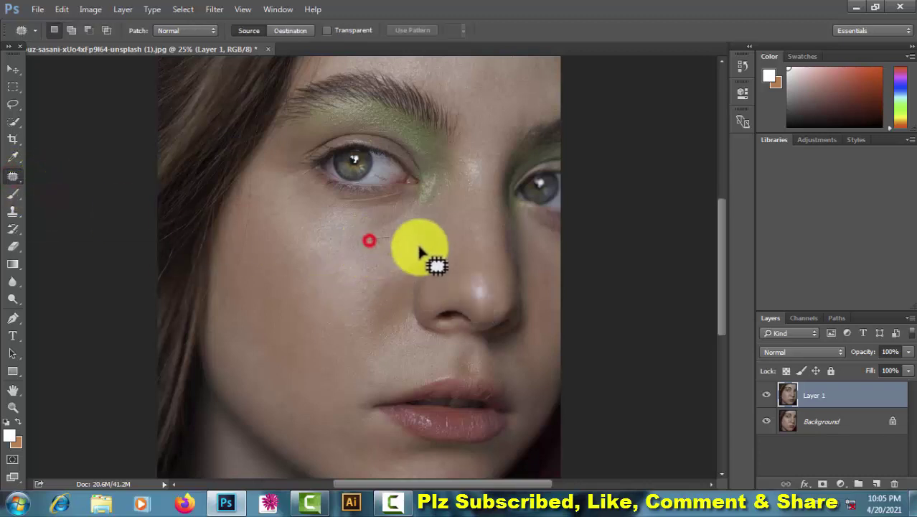
pyautogui.click(341, 332)
pyautogui.moveTo(357, 280); pyautogui.dragTo(353, 311)
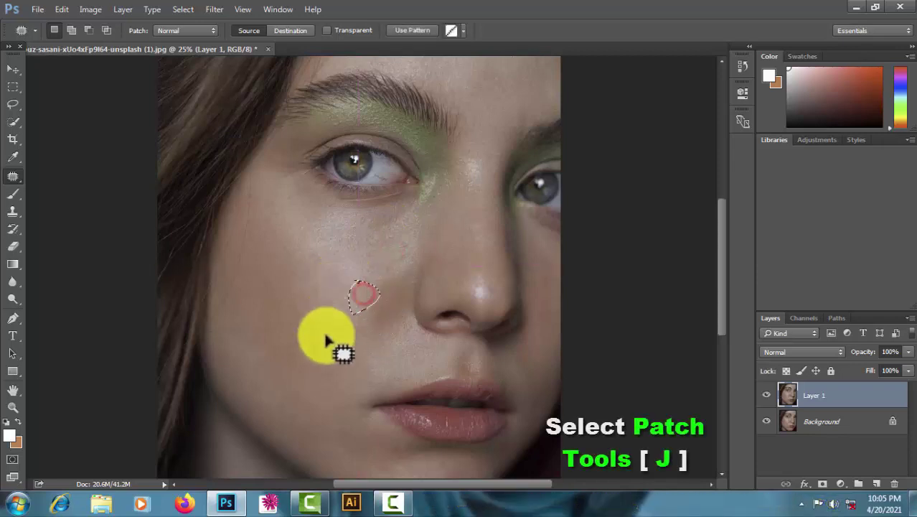
pyautogui.moveTo(337, 248); pyautogui.dragTo(392, 275)
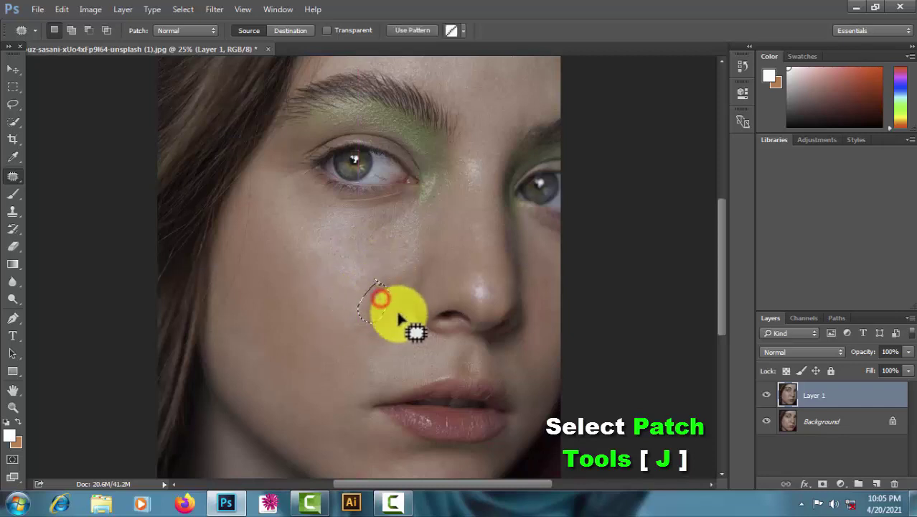
pyautogui.click(363, 343)
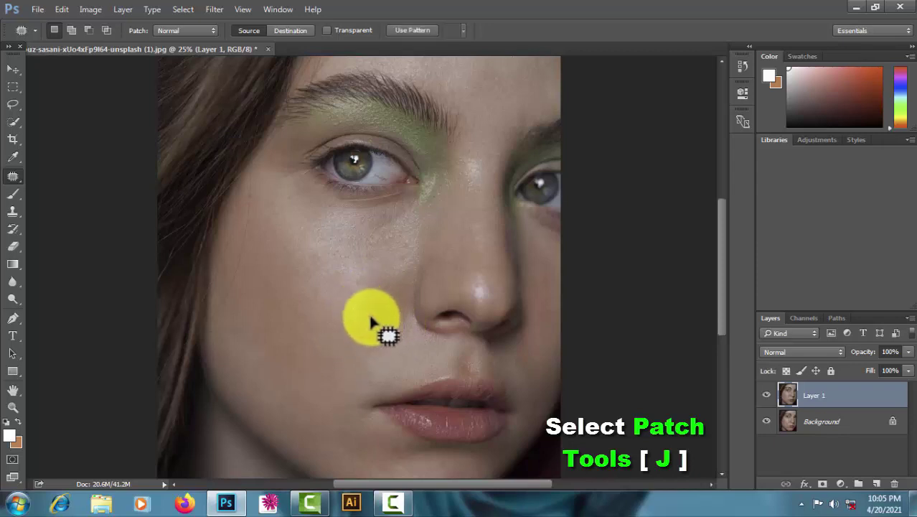
pyautogui.click(338, 357)
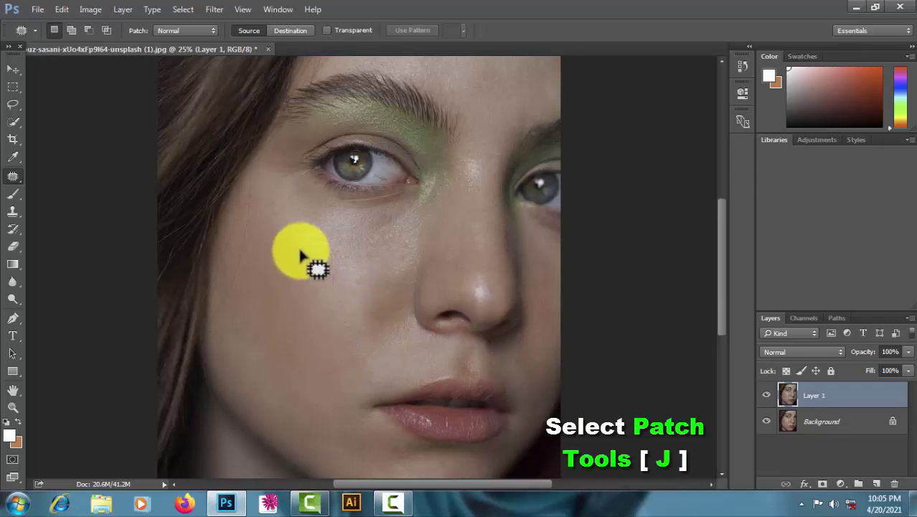
pyautogui.scroll(1, 344, 283)
# - Patch three forehead spots with nearby clean skin, then deselect
pyautogui.scroll(2, 344, 283)
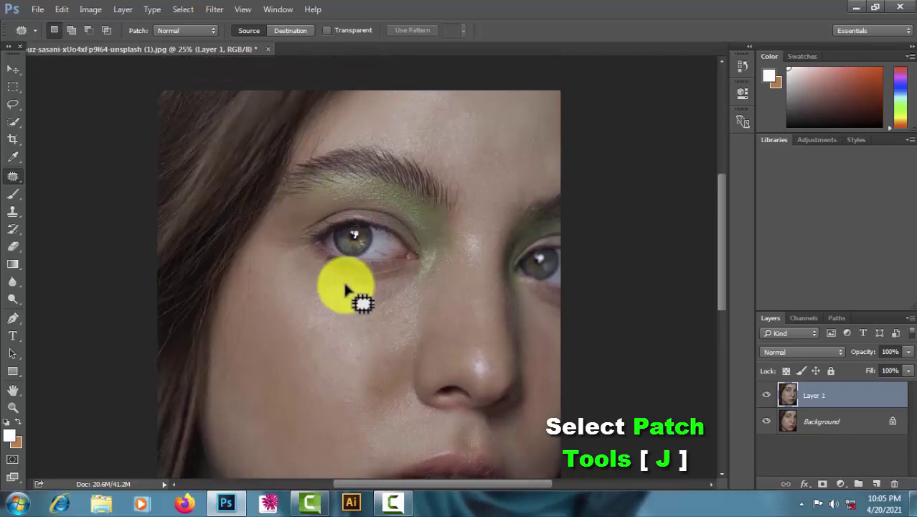
pyautogui.moveTo(488, 125)
pyautogui.mouseDown()
pyautogui.moveTo(437, 113)
pyautogui.moveTo(527, 114)
pyautogui.moveTo(497, 144)
pyautogui.mouseUp()
pyautogui.moveTo(415, 117)
pyautogui.mouseDown()
pyautogui.moveTo(420, 144)
pyautogui.moveTo(488, 133)
pyautogui.mouseUp()
pyautogui.moveTo(368, 113); pyautogui.dragTo(421, 98)
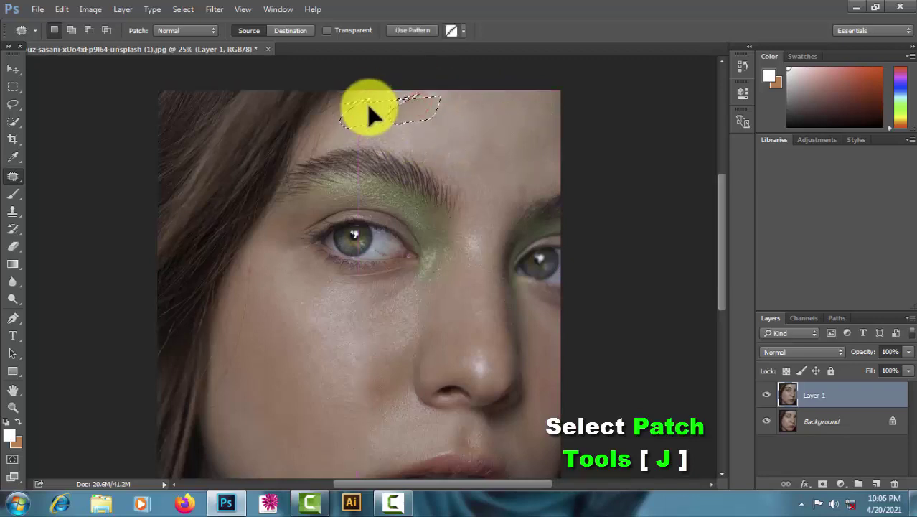
pyautogui.click(449, 117)
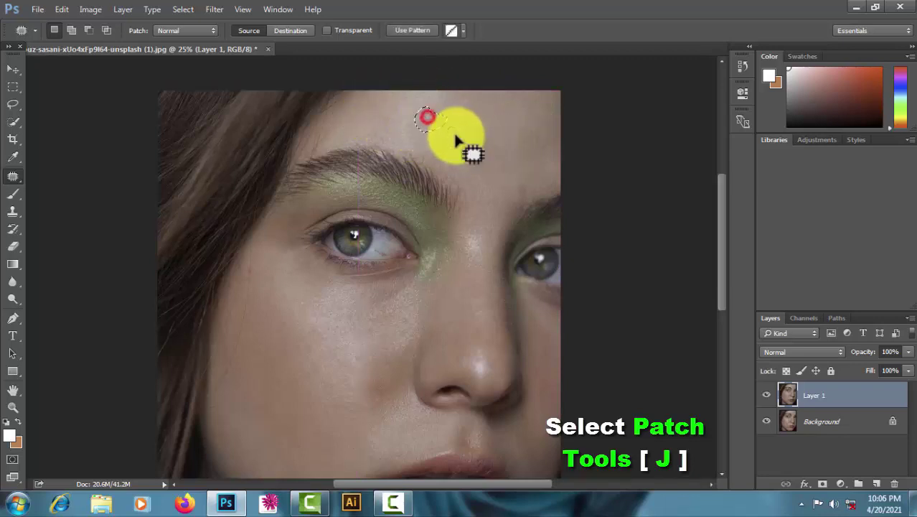
pyautogui.click(463, 169)
# - Patch the spots on the cheek, beside the nose and on the lower cheek with clean skin
pyautogui.moveTo(348, 291); pyautogui.dragTo(381, 317)
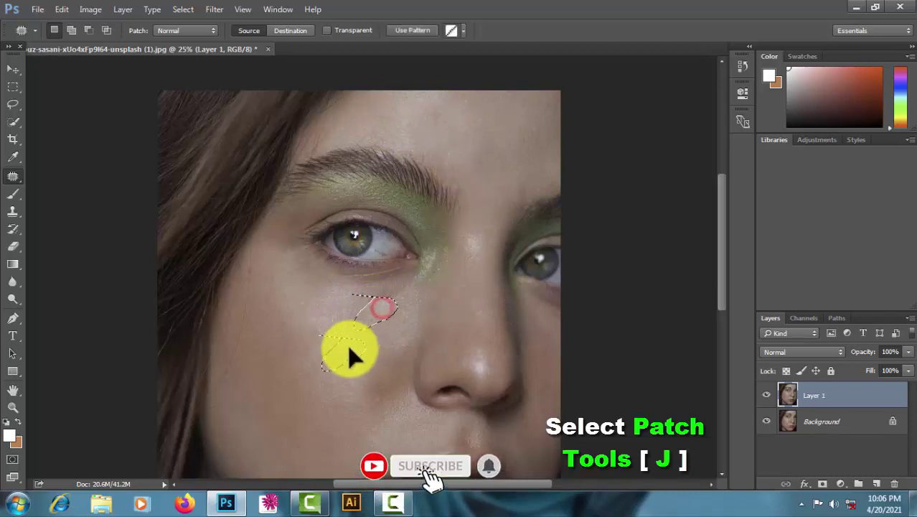
pyautogui.moveTo(381, 317); pyautogui.dragTo(330, 343)
pyautogui.click(360, 387)
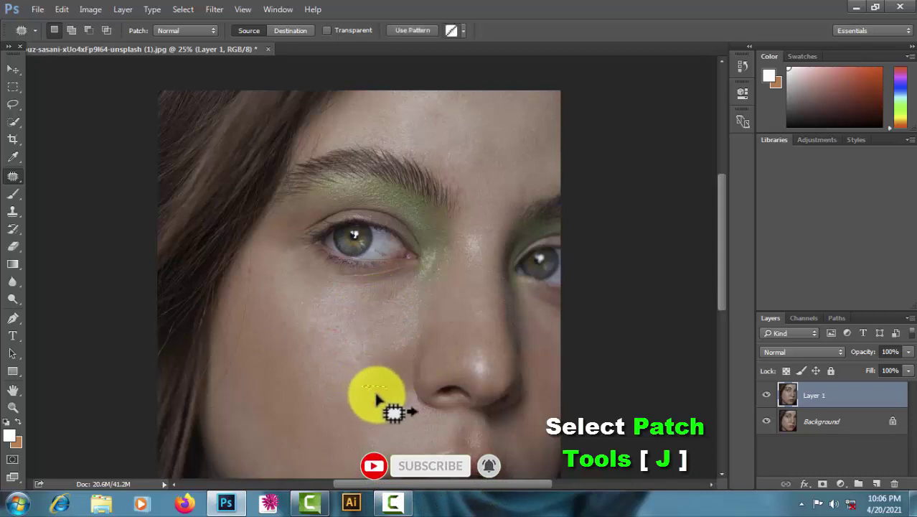
pyautogui.moveTo(388, 399); pyautogui.dragTo(380, 385)
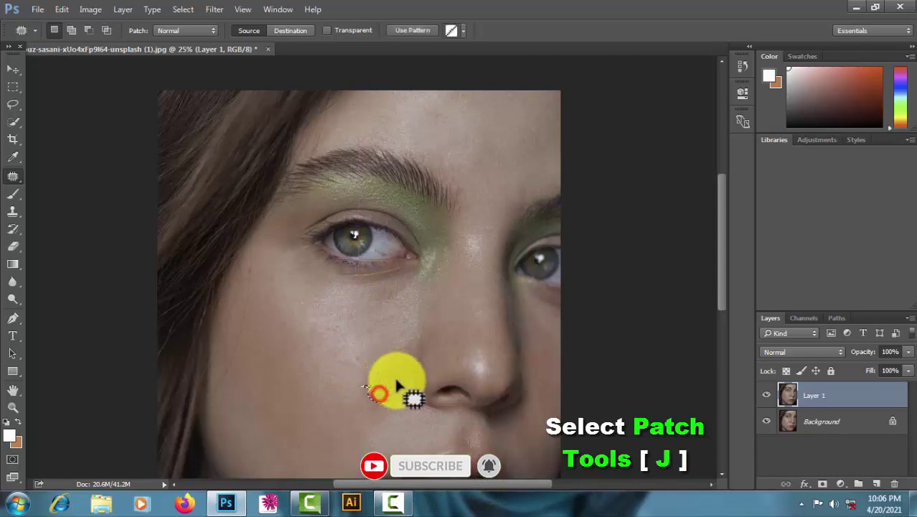
pyautogui.click(334, 340)
pyautogui.scroll(-3, 344, 338)
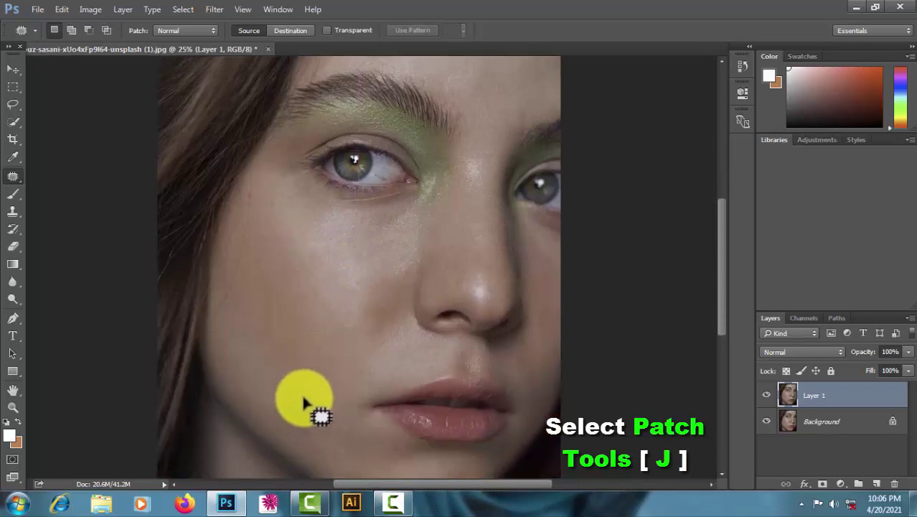
pyautogui.moveTo(276, 404)
pyautogui.mouseDown()
pyautogui.moveTo(320, 413)
pyautogui.moveTo(278, 409)
pyautogui.mouseUp()
pyautogui.moveTo(324, 439); pyautogui.dragTo(317, 404)
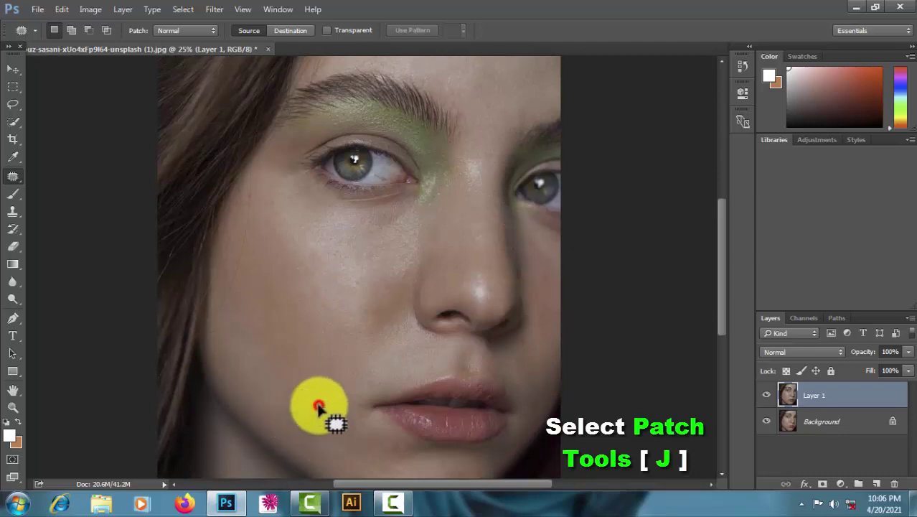
# - Switch to the Move tool and toggle Layer 1's visibility to compare the freckled original with the retouch
pyautogui.hotkey('ctrl', '-')
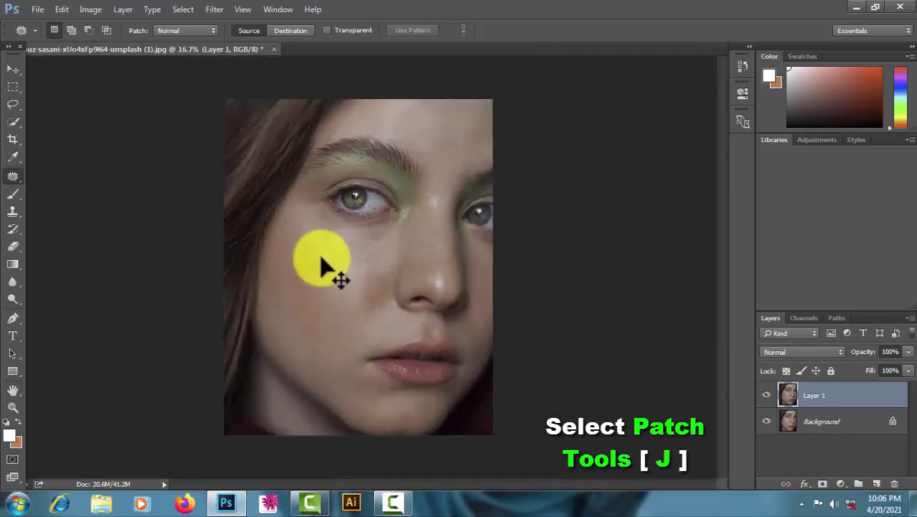
pyautogui.hotkey('ctrl', '+')
pyautogui.hotkey('ctrl', '-')
pyautogui.press('v')
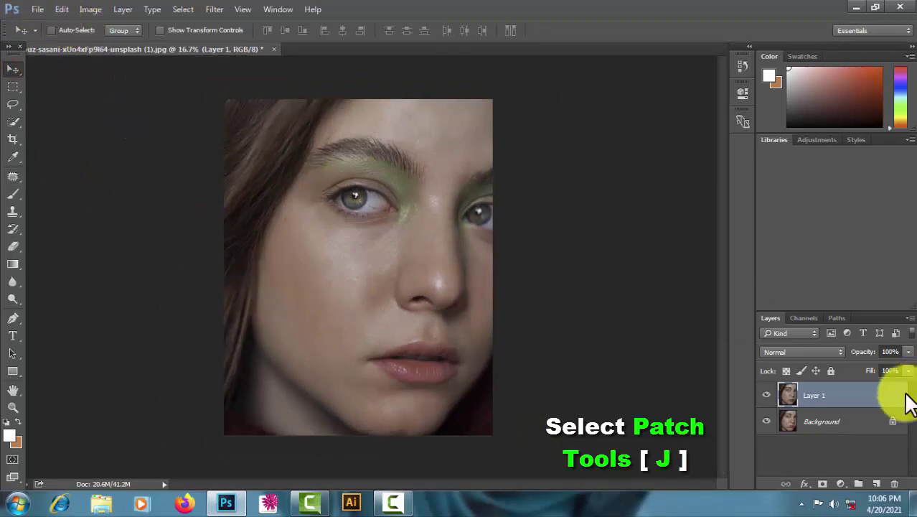
pyautogui.click(766, 395)
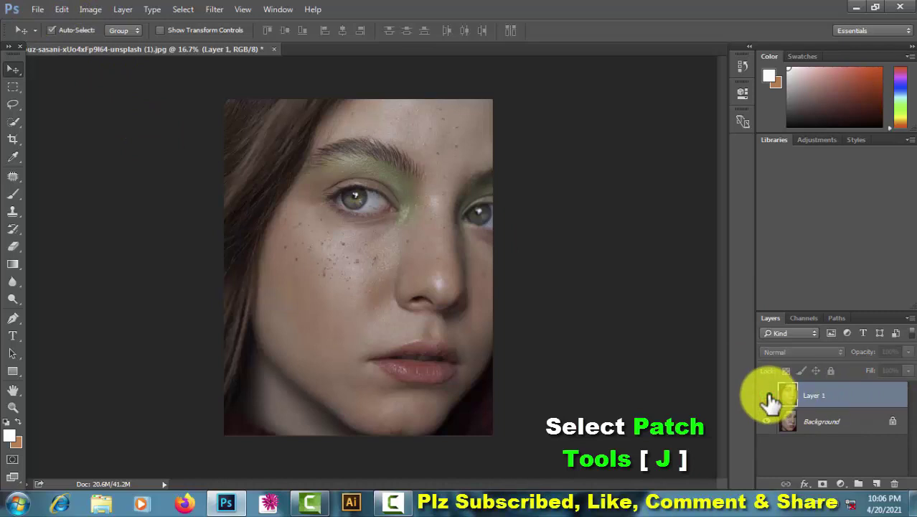
pyautogui.hotkey('ctrl', '+')
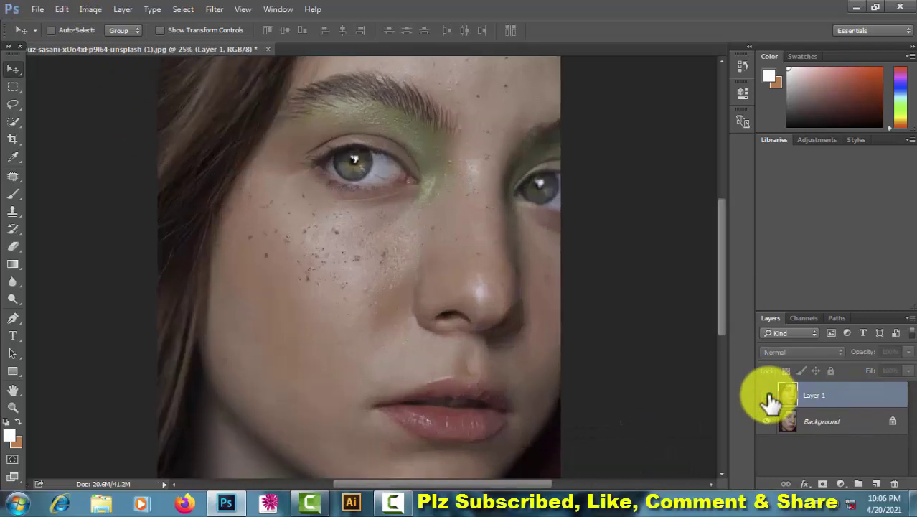
pyautogui.click(614, 373)
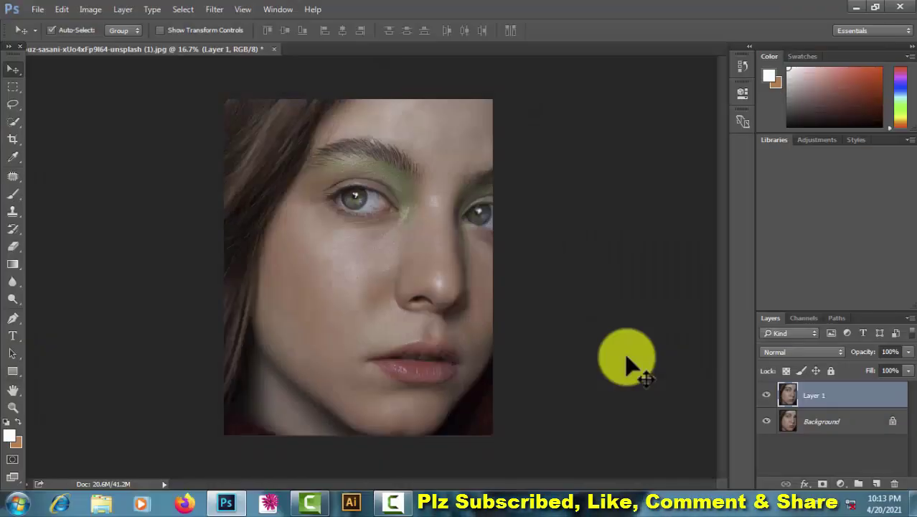
pyautogui.hotkey('ctrl', '+')
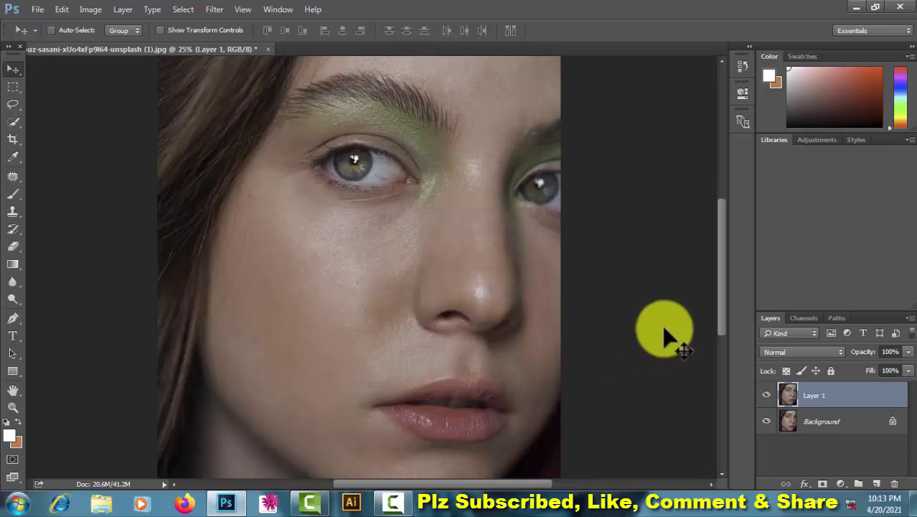
pyautogui.scroll(-1, 666, 336)
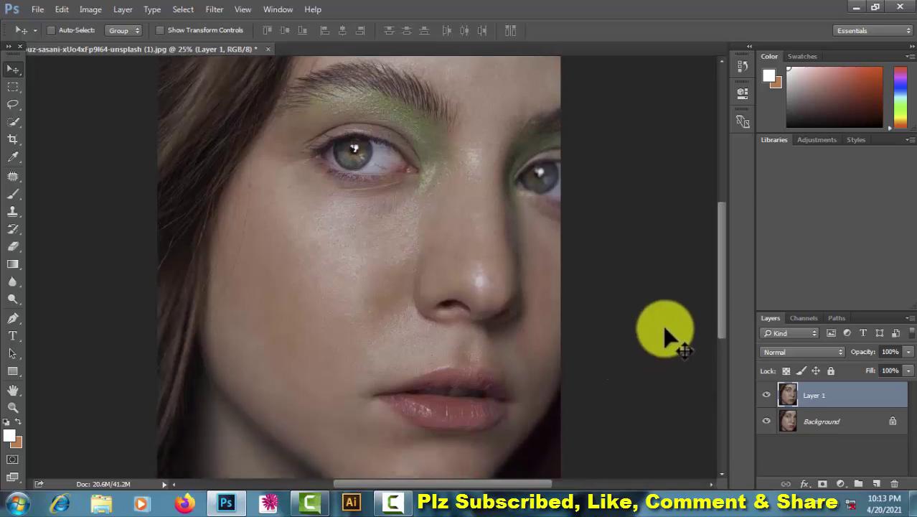
# - Duplicate Layer 1, invert the copy, and set its blend mode to Vivid Light
pyautogui.hotkey('ctrl', 'j')
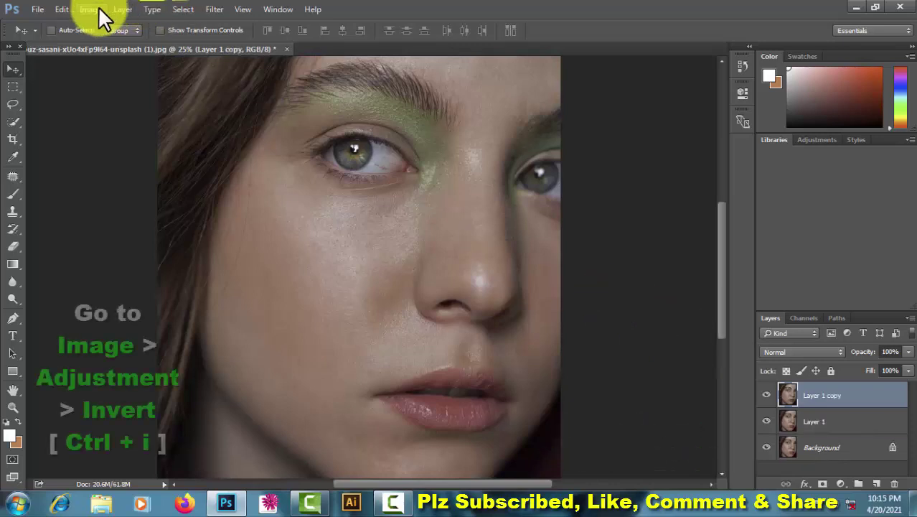
pyautogui.click(90, 10)
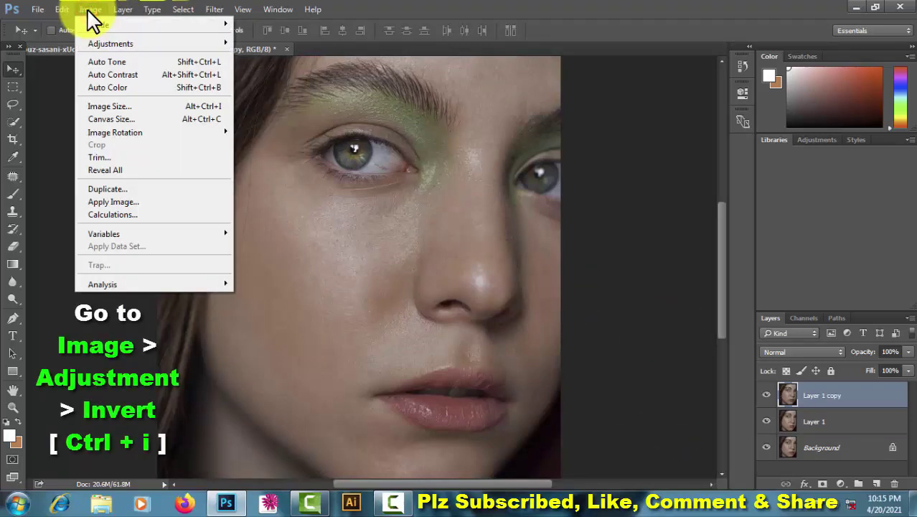
pyautogui.moveTo(110, 43)
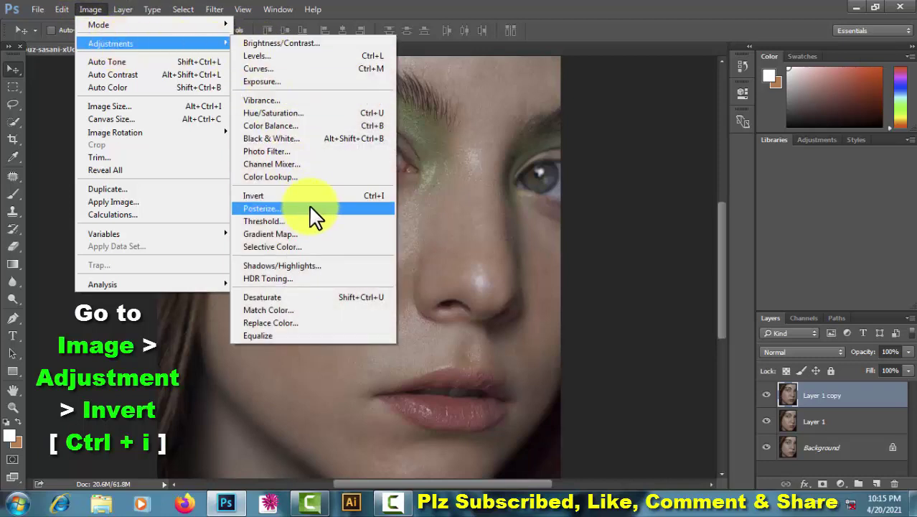
pyautogui.click(370, 198)
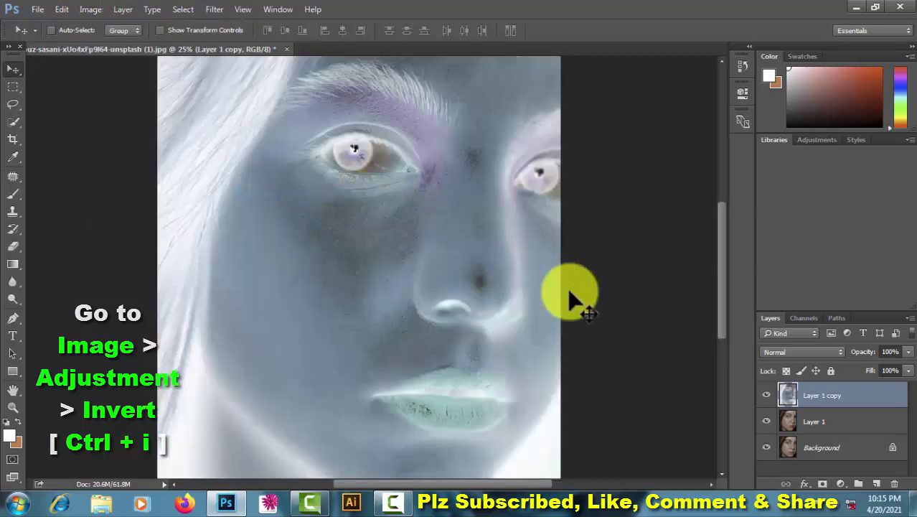
pyautogui.click(782, 350)
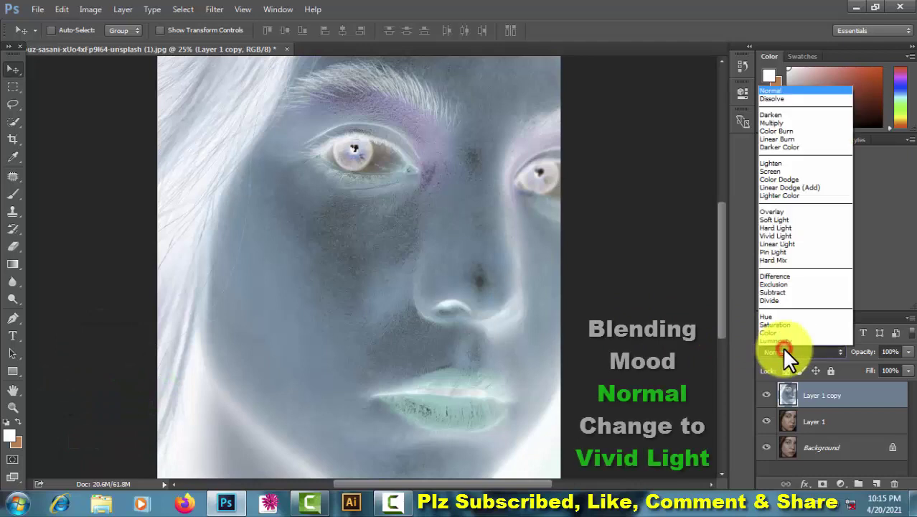
pyautogui.click(825, 238)
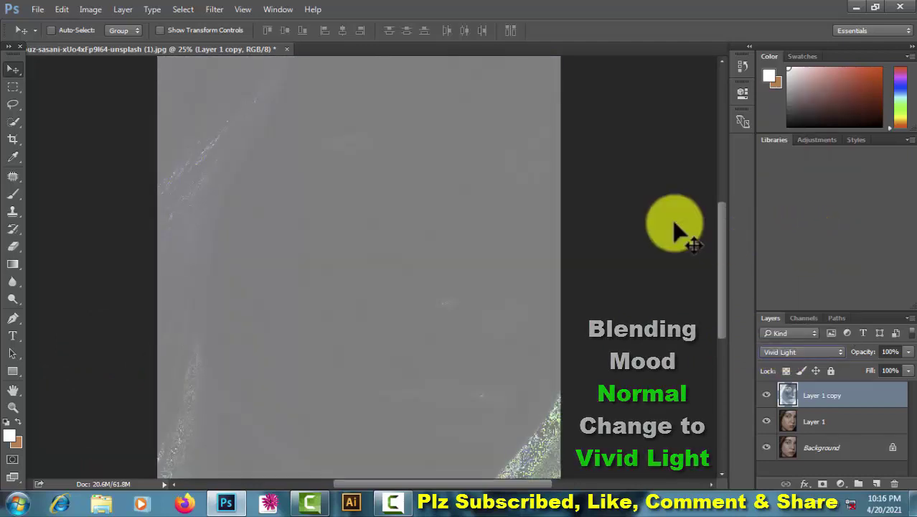
pyautogui.click(214, 10)
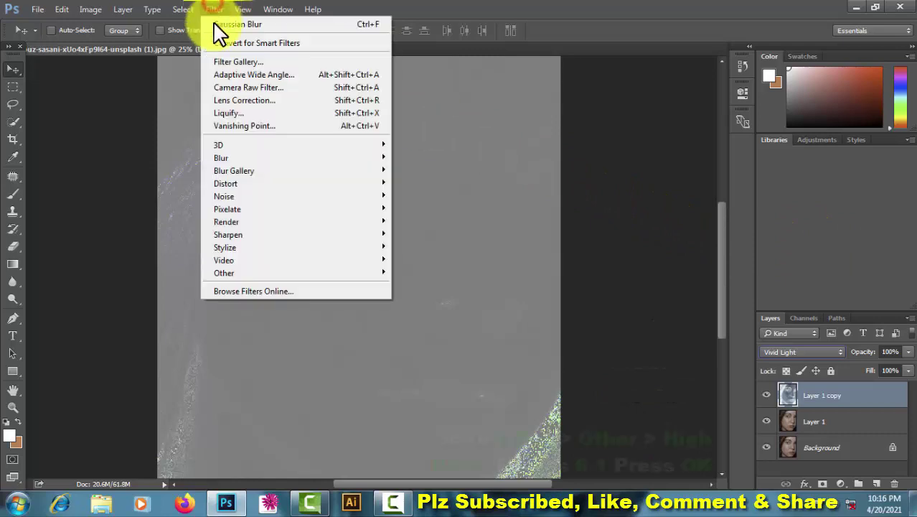
pyautogui.moveTo(295, 273)
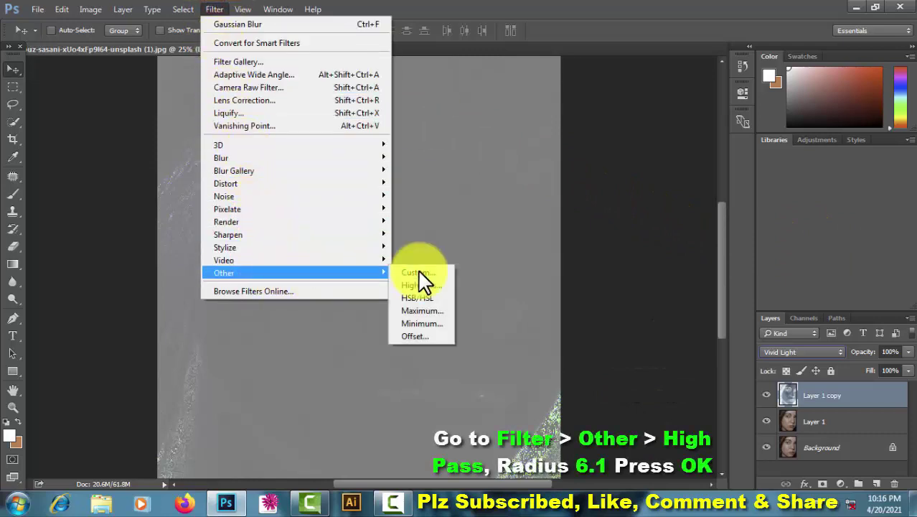
# - Apply a High Pass filter of about 6 pixels to Layer 1 copy
pyautogui.click(448, 284)
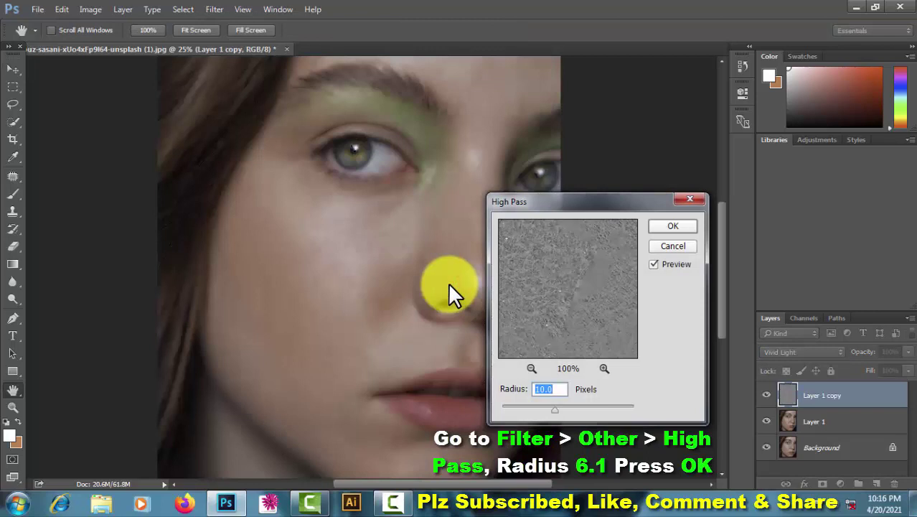
pyautogui.moveTo(554, 409); pyautogui.dragTo(531, 409)
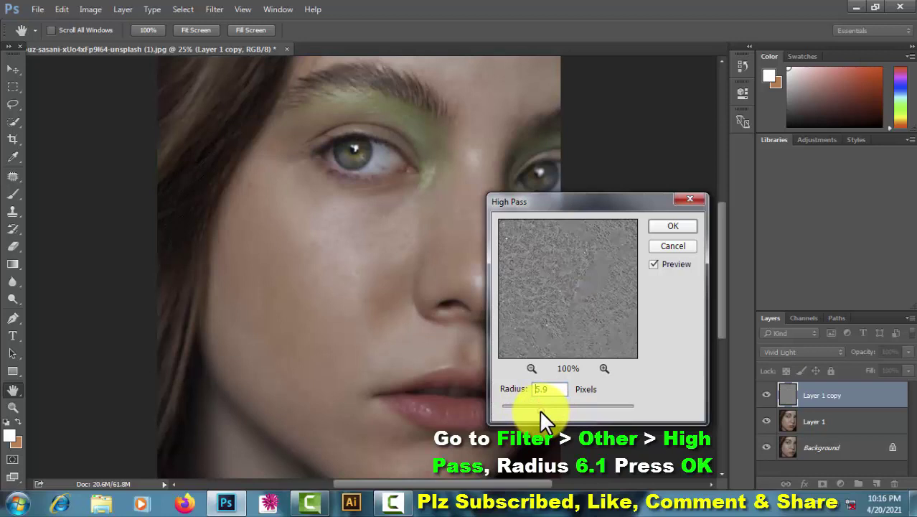
pyautogui.click(674, 226)
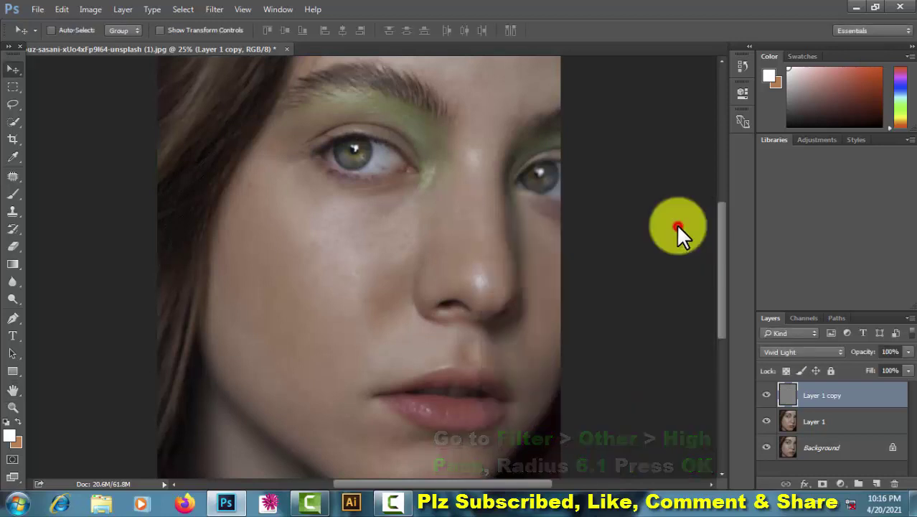
# - Apply a Gaussian Blur with a 5.1-pixel radius to Layer 1 copy
pyautogui.click(211, 10)
pyautogui.moveTo(221, 157)
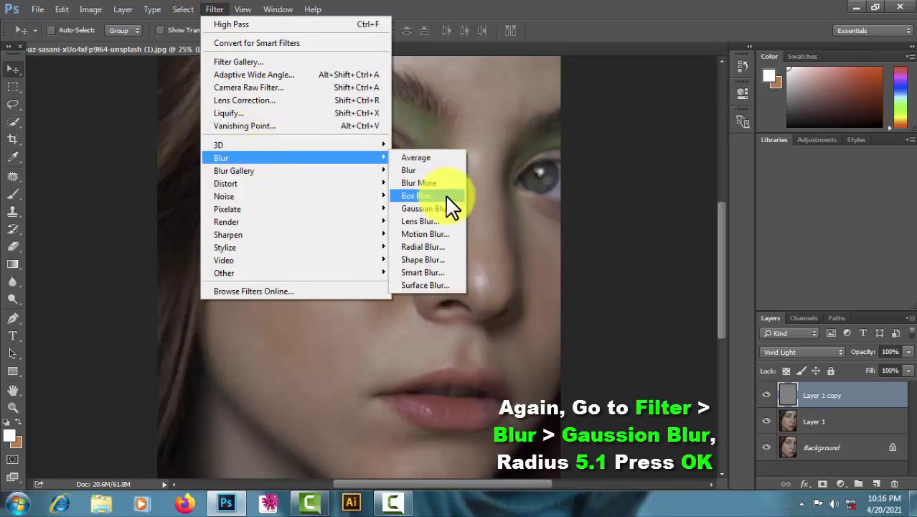
pyautogui.click(459, 206)
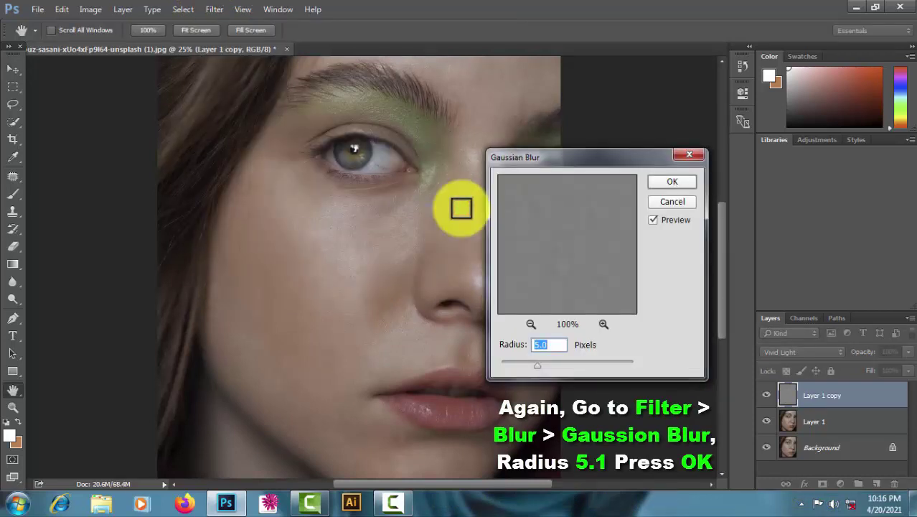
pyautogui.moveTo(536, 364); pyautogui.dragTo(537, 364)
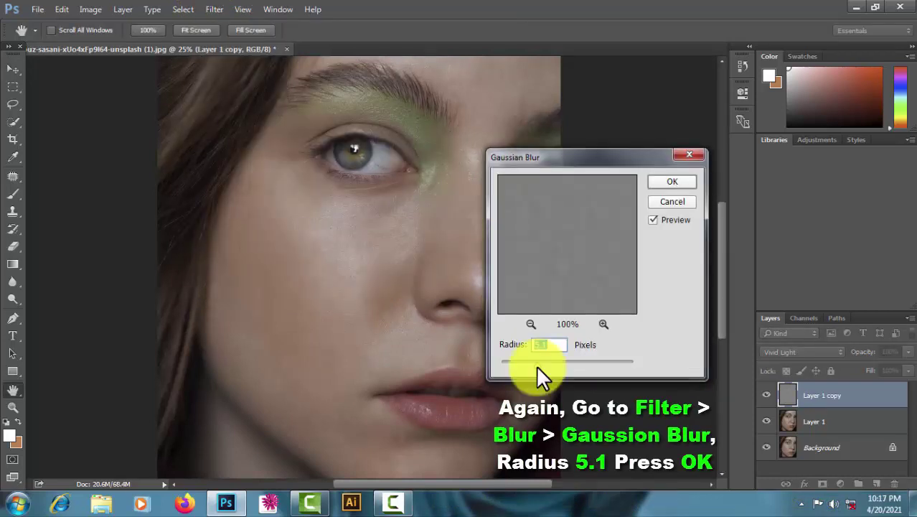
pyautogui.click(673, 181)
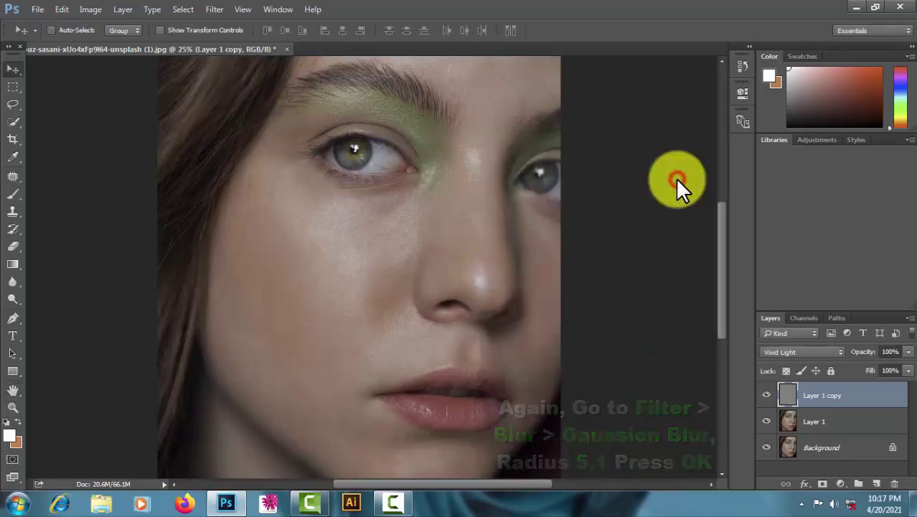
# - Add a black hide-all mask to Layer 1 copy and set the foreground colour to white
pyautogui.keyDown('alt'); pyautogui.click(823, 485); pyautogui.keyUp('alt')
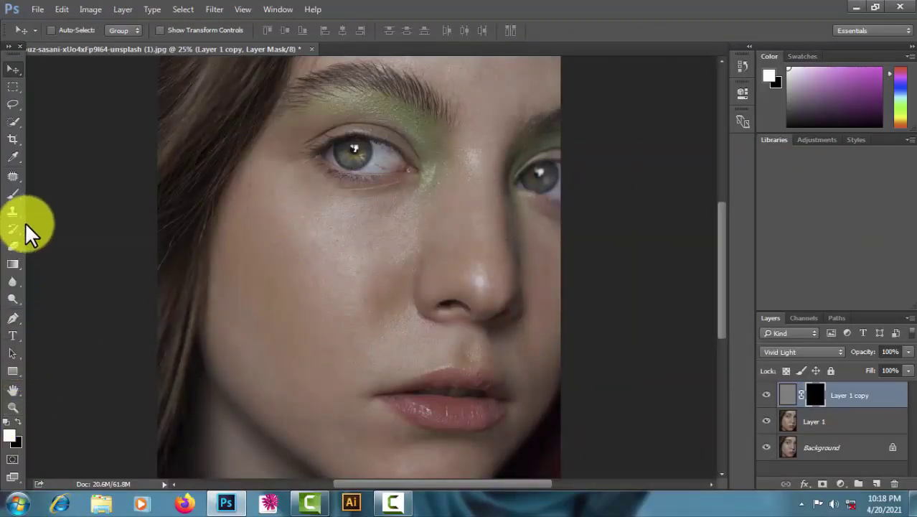
pyautogui.click(10, 435)
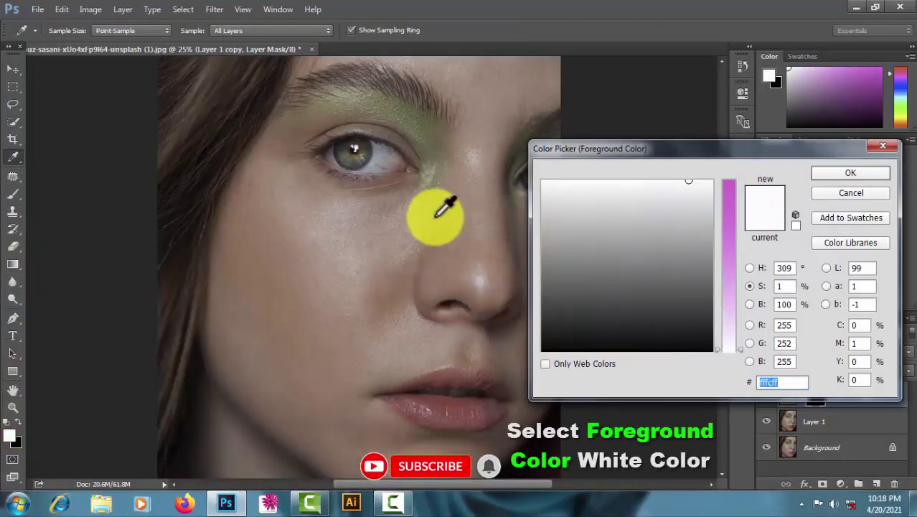
pyautogui.click(542, 182)
pyautogui.click(833, 176)
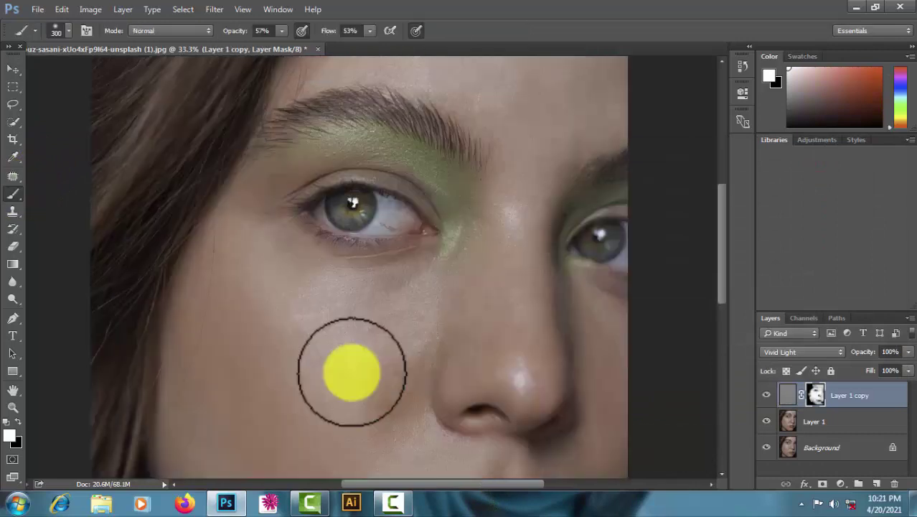
# - Paint white on the mask over the left cheek, up toward the eye and beside the nose
pyautogui.hotkey('ctrl', '-')
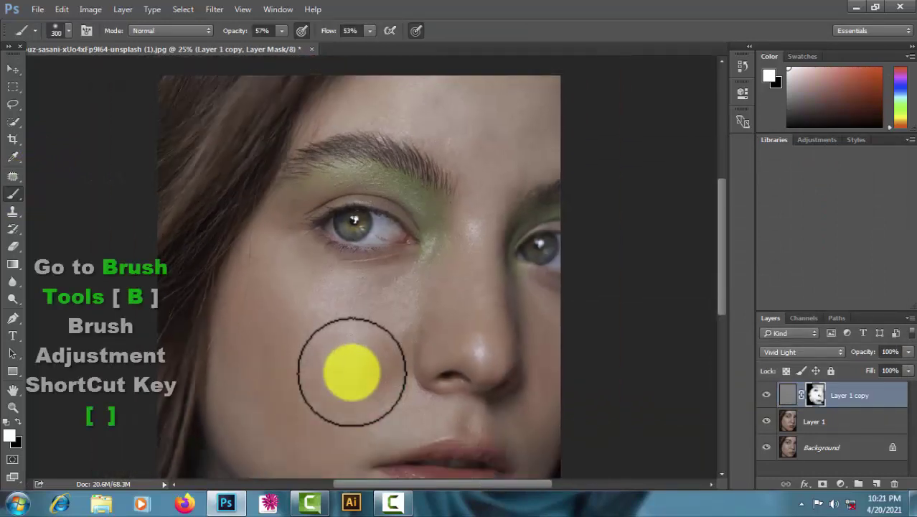
pyautogui.hotkey('ctrl', '-')
pyautogui.hotkey('ctrl', '+')
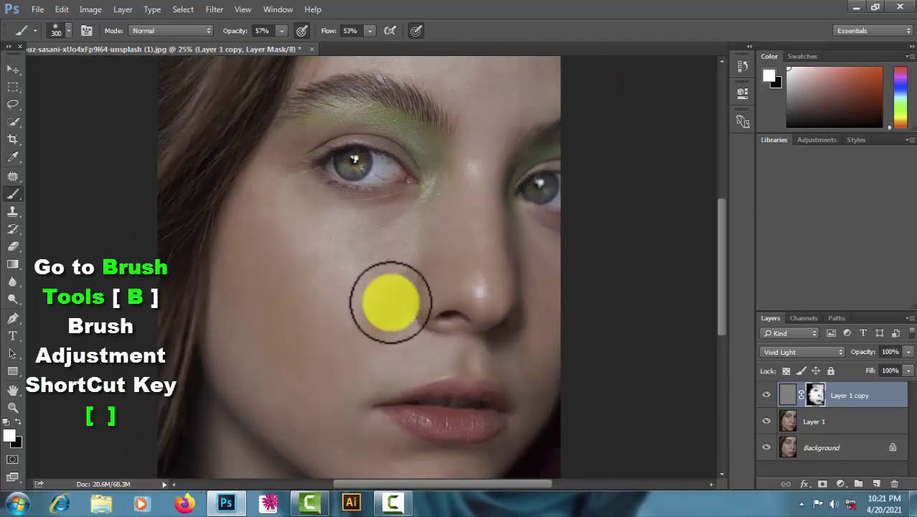
pyautogui.click(314, 292)
pyautogui.click(314, 291)
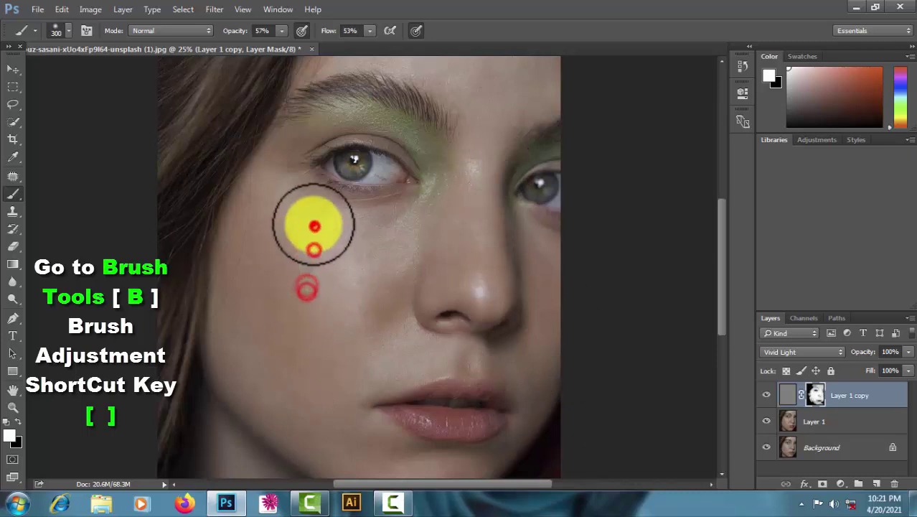
pyautogui.moveTo(314, 294); pyautogui.dragTo(288, 235)
pyautogui.click(312, 256)
pyautogui.moveTo(401, 254); pyautogui.dragTo(375, 246)
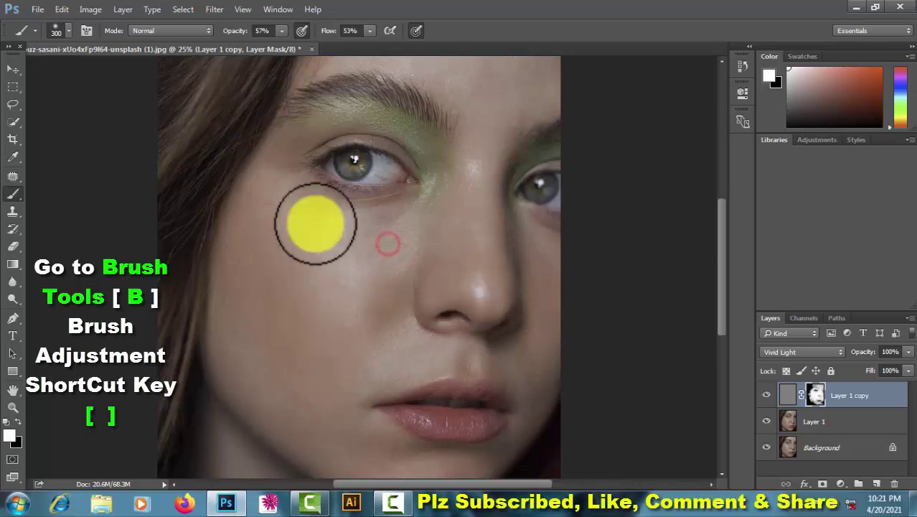
pyautogui.moveTo(429, 221); pyautogui.dragTo(351, 296)
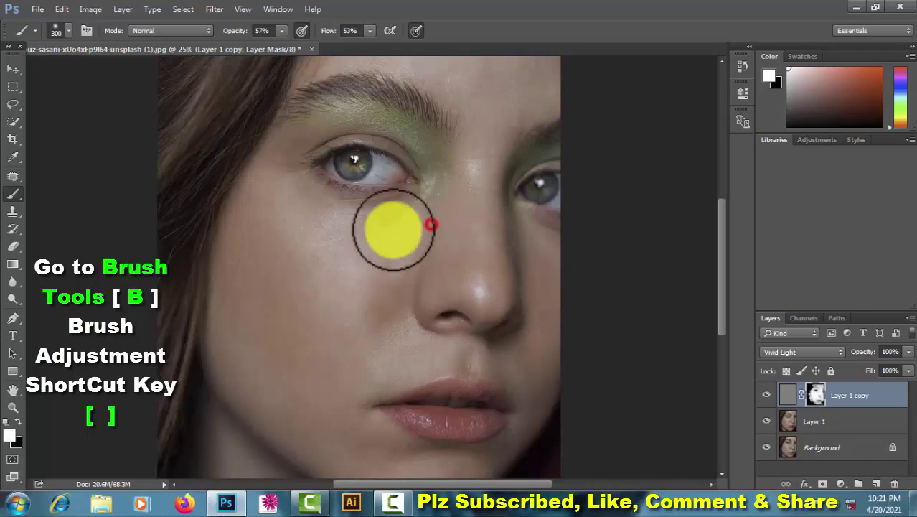
# - Brush more smoothing onto the cheek, zooming out to check the whole portrait at 25%
pyautogui.hotkey('ctrl', '-')
pyautogui.hotkey('ctrl', '-')
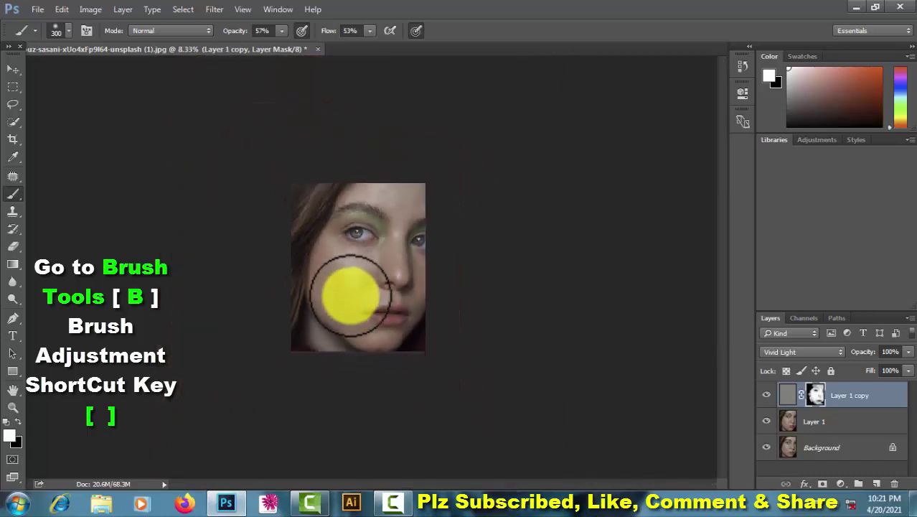
pyautogui.hotkey('ctrl', '+')
pyautogui.hotkey('ctrl', '+')
pyautogui.hotkey('ctrl', '+')
pyautogui.hotkey('ctrl', '-')
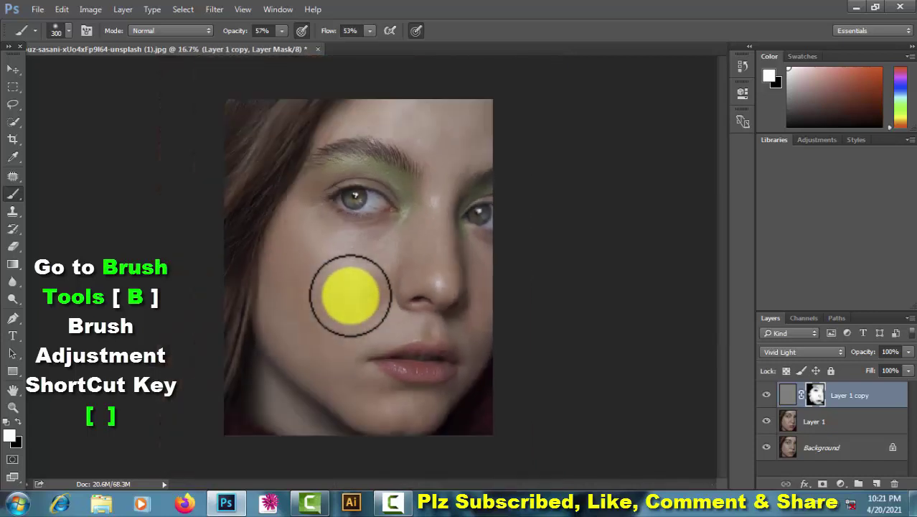
pyautogui.hotkey('ctrl', '+')
pyautogui.click(350, 296)
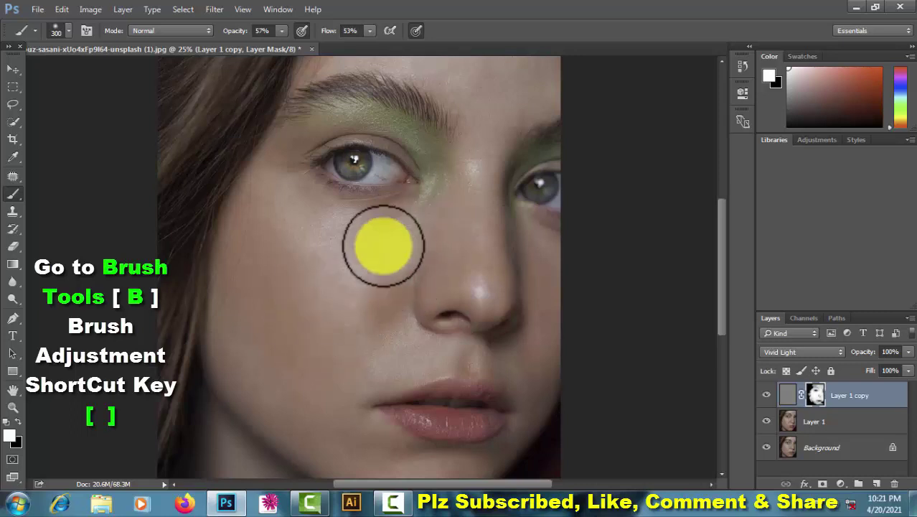
pyautogui.scroll(2, 524, 121)
pyautogui.scroll(2, 523, 121)
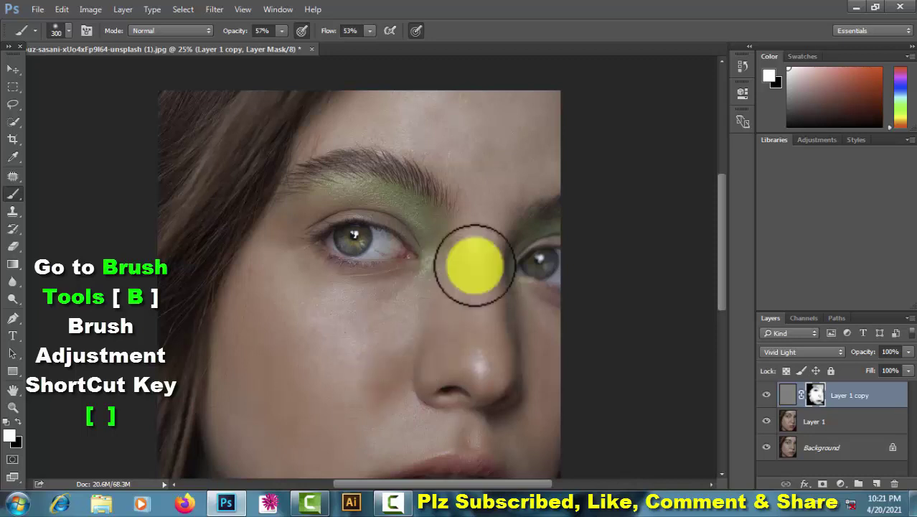
pyautogui.hotkey('ctrl', '-')
pyautogui.hotkey('ctrl', '-')
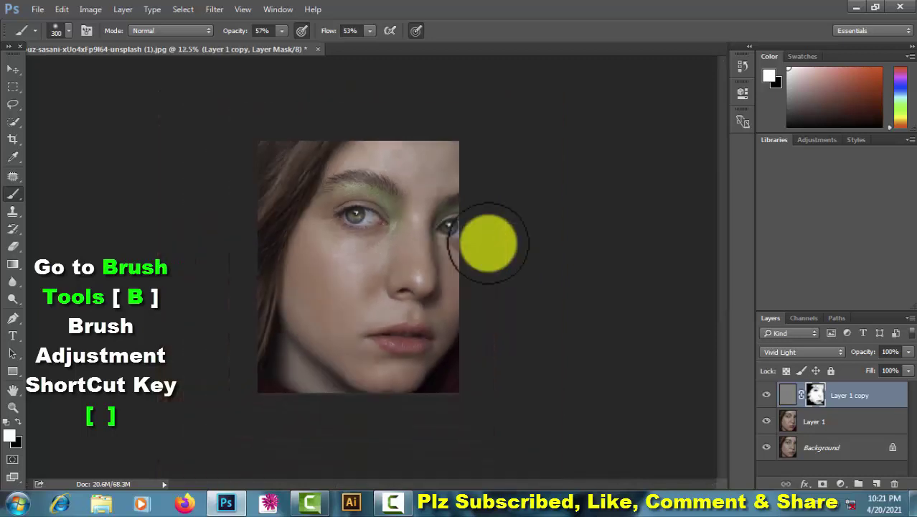
pyautogui.hotkey('ctrl', '+')
pyautogui.hotkey('ctrl', '+')
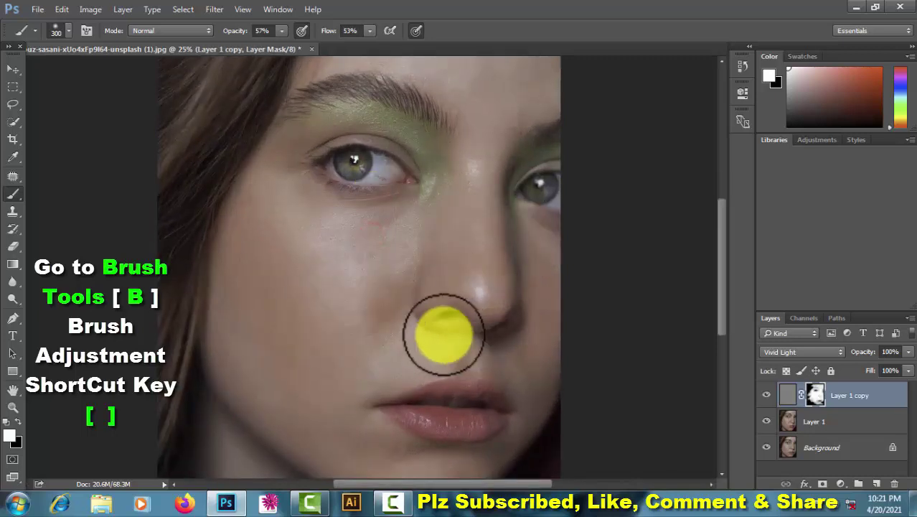
# - Toggle Layer 1 copy off and on to compare, then brush more smoothing beside the nose
pyautogui.click(768, 395)
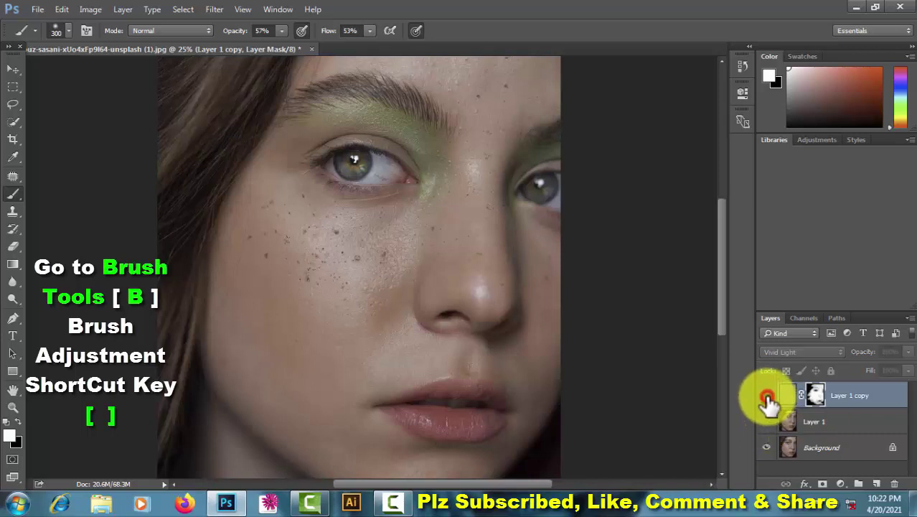
pyautogui.click(767, 397)
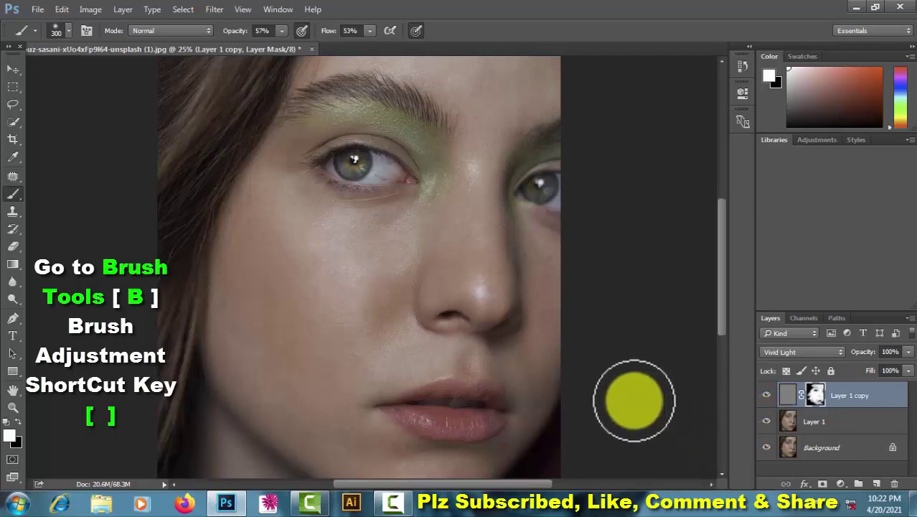
pyautogui.click(379, 282)
pyautogui.moveTo(379, 281); pyautogui.dragTo(381, 259)
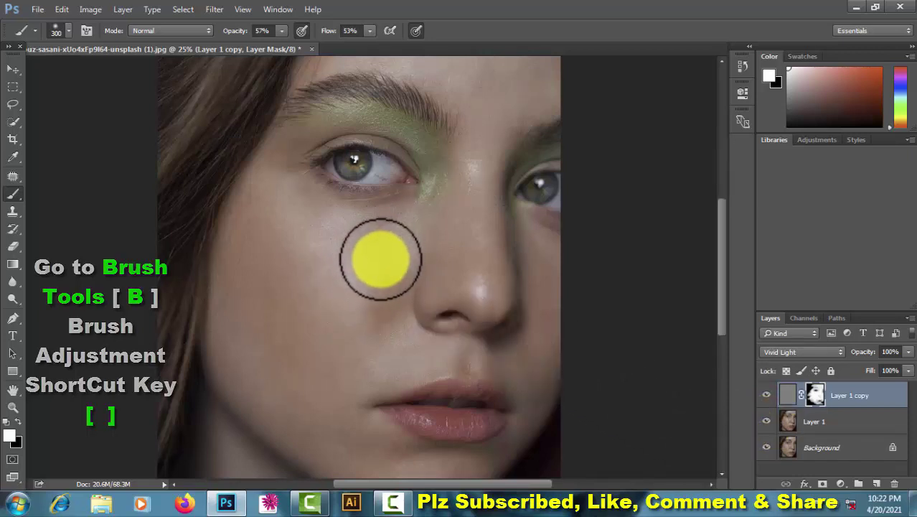
pyautogui.click(370, 234)
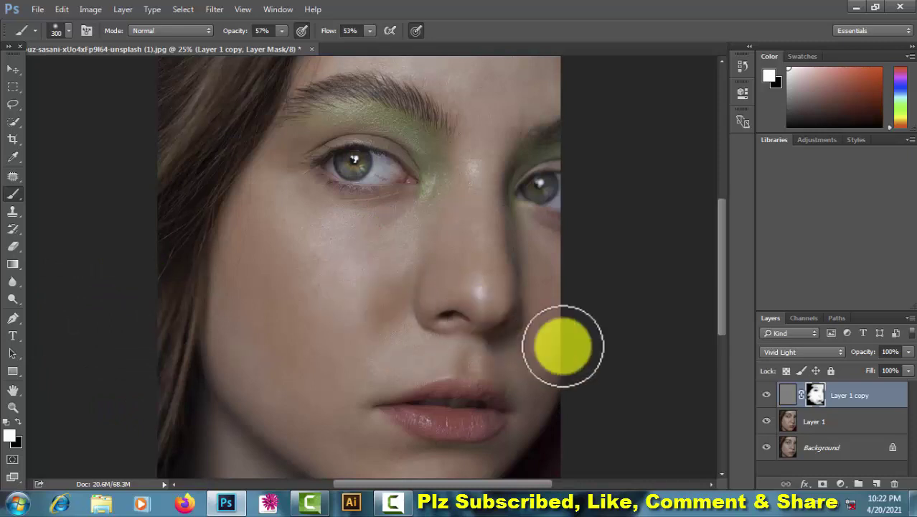
pyautogui.click(765, 395)
pyautogui.click(765, 395)
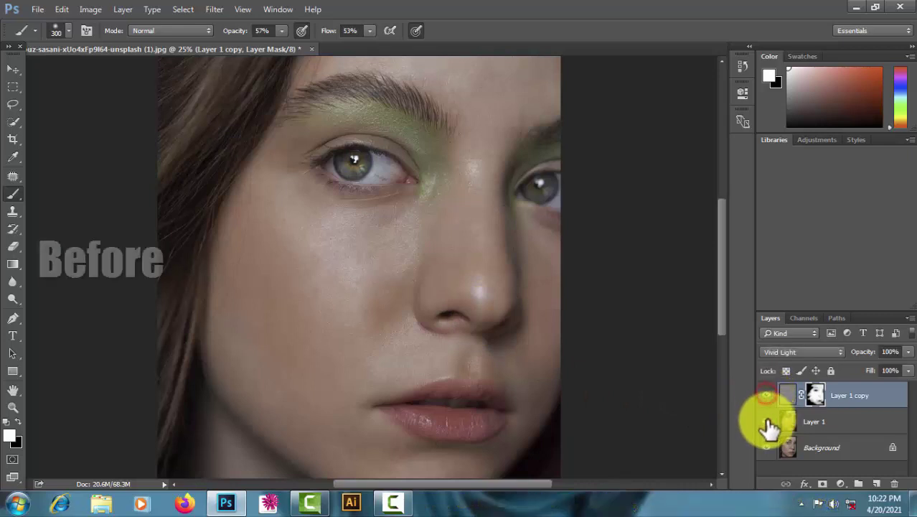
pyautogui.click(767, 422)
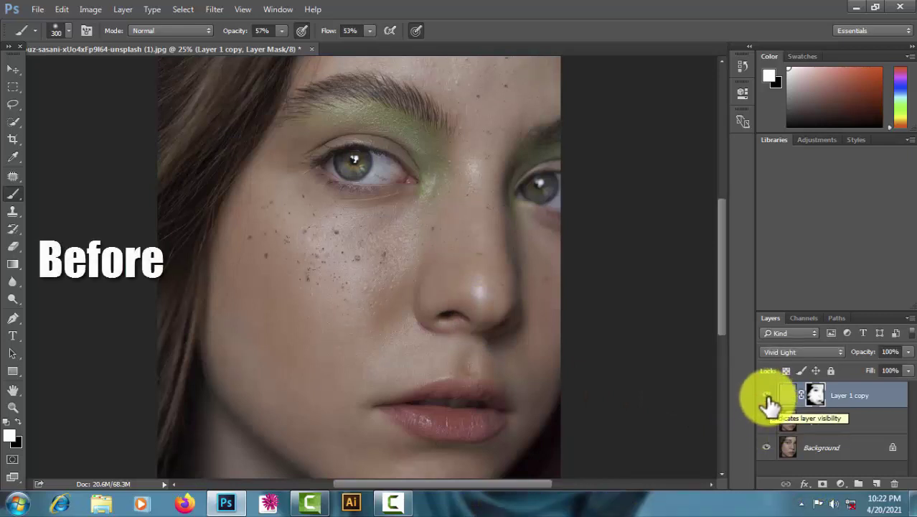
pyautogui.click(766, 396)
pyautogui.click(766, 395)
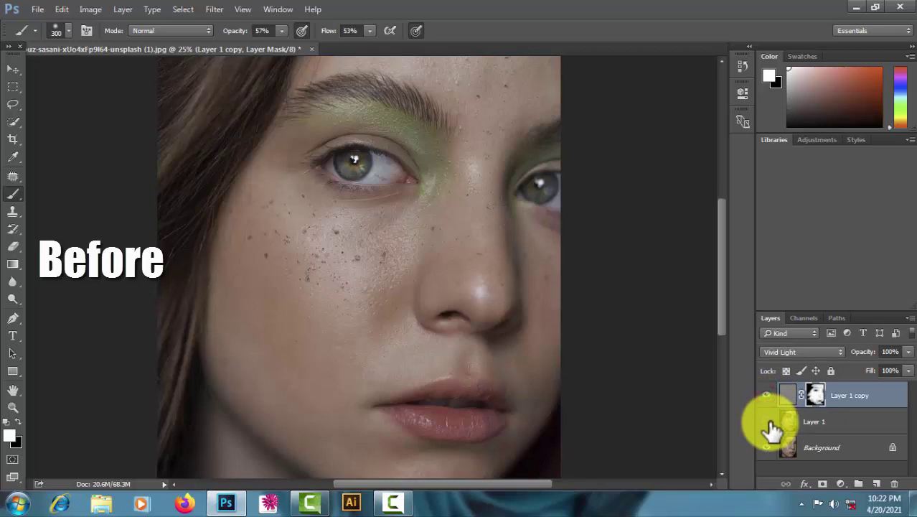
pyautogui.click(767, 422)
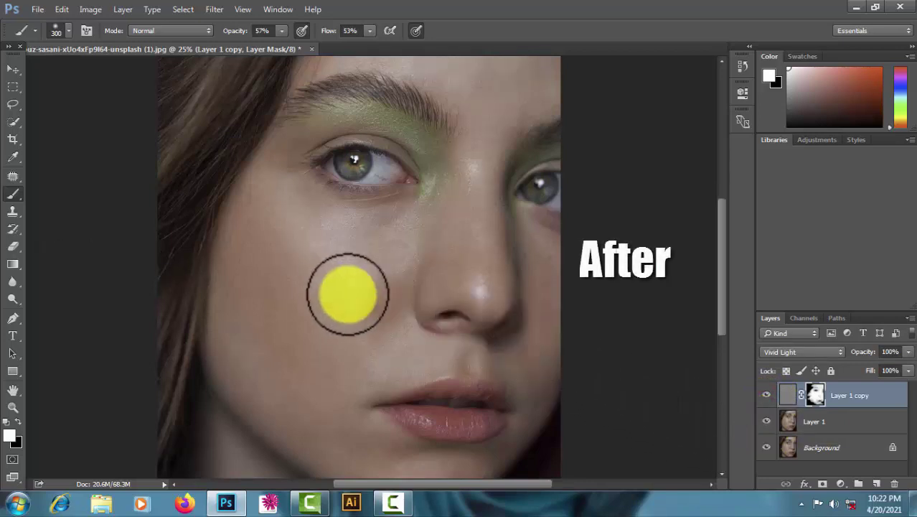
pyautogui.click(378, 261)
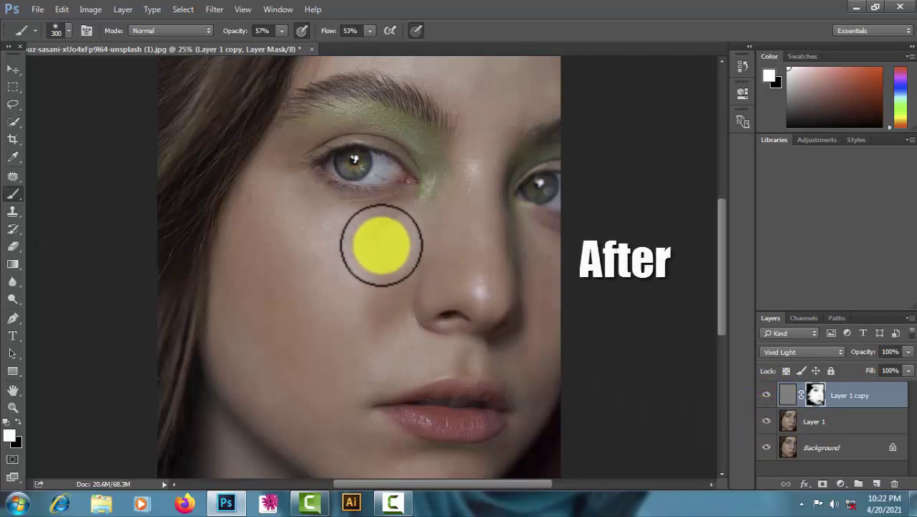